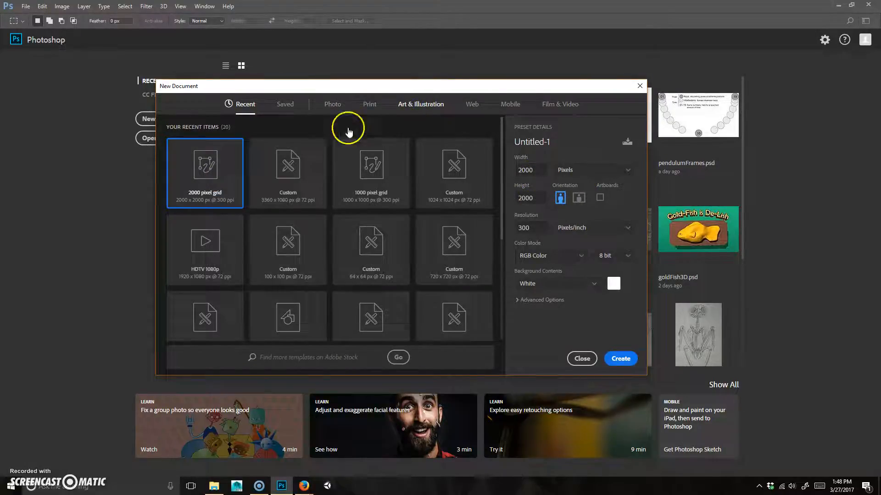
# Create a 2000 x 2000 px document at 300 ppi from the 2000 pixel grid art and illustration preset
pyautogui.click(293, 178)
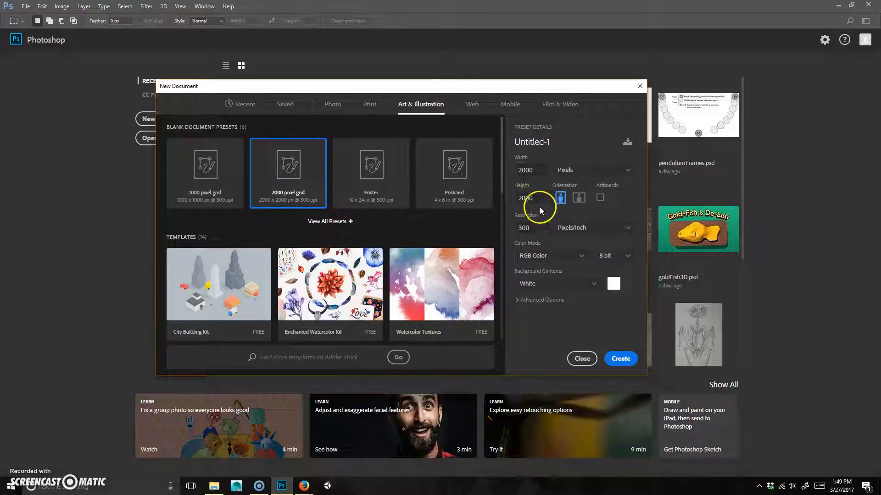
pyautogui.click(621, 359)
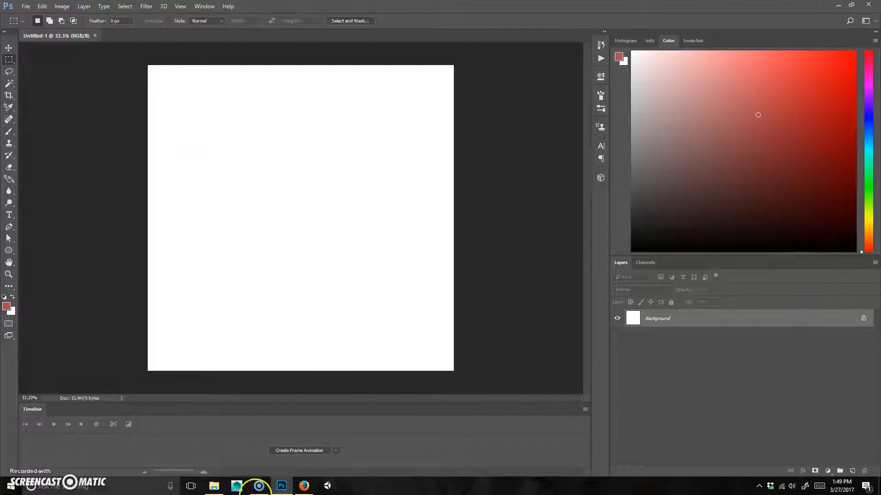
# Examine the Gold-Fish is De-Lish example image on the class web page in Firefox and return to Photoshop
pyautogui.moveTo(304, 486)
pyautogui.click(220, 440)
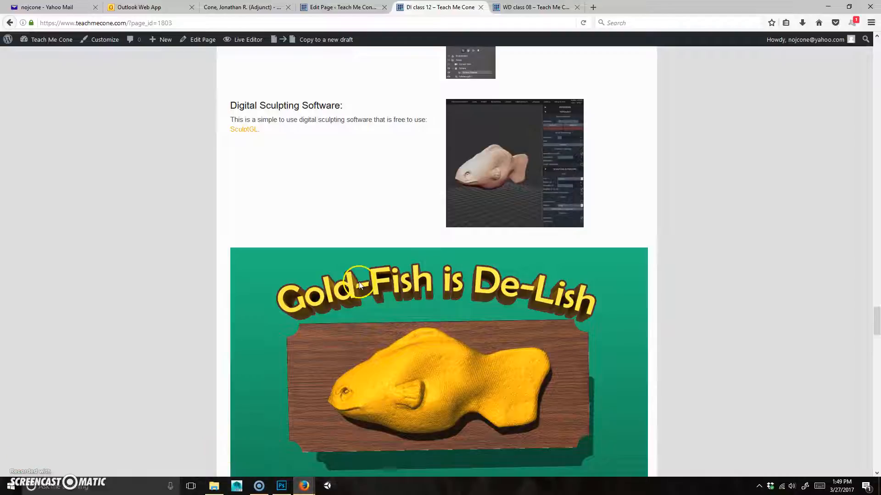
pyautogui.scroll(-4, 527, 310)
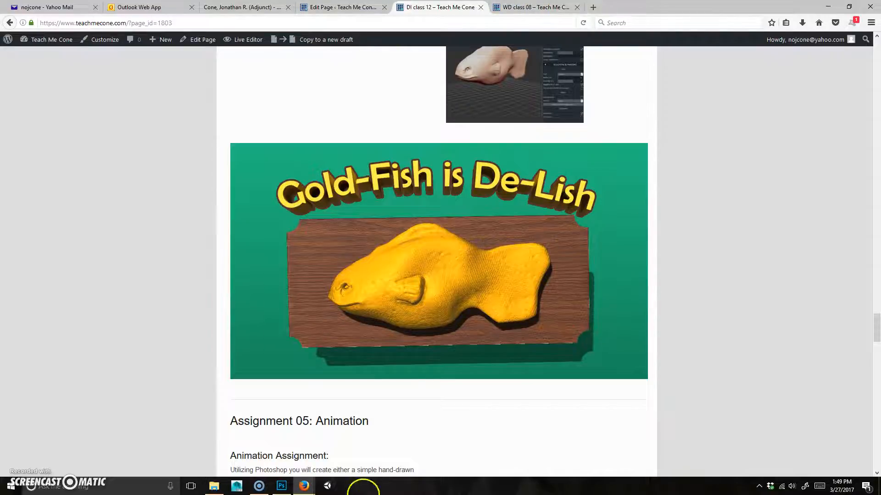
pyautogui.click(281, 486)
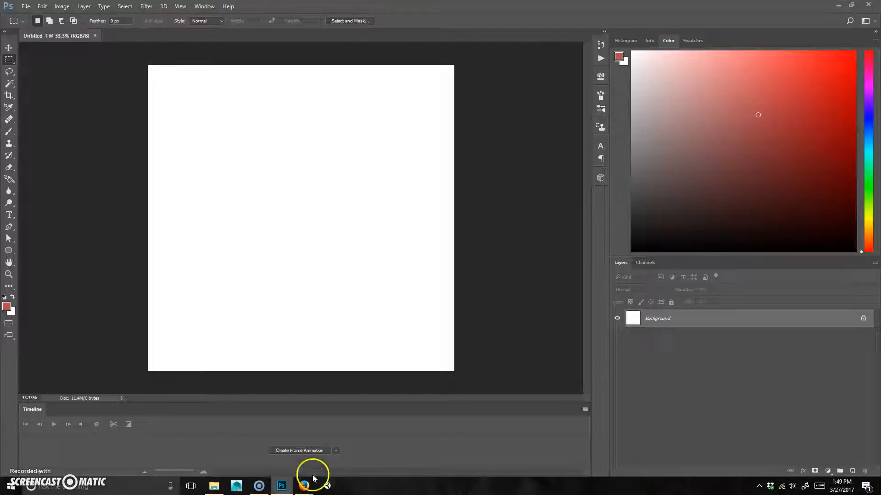
# Open the wood image from the 3Dad folder on the Desktop
pyautogui.click(31, 8)
pyautogui.click(25, 24)
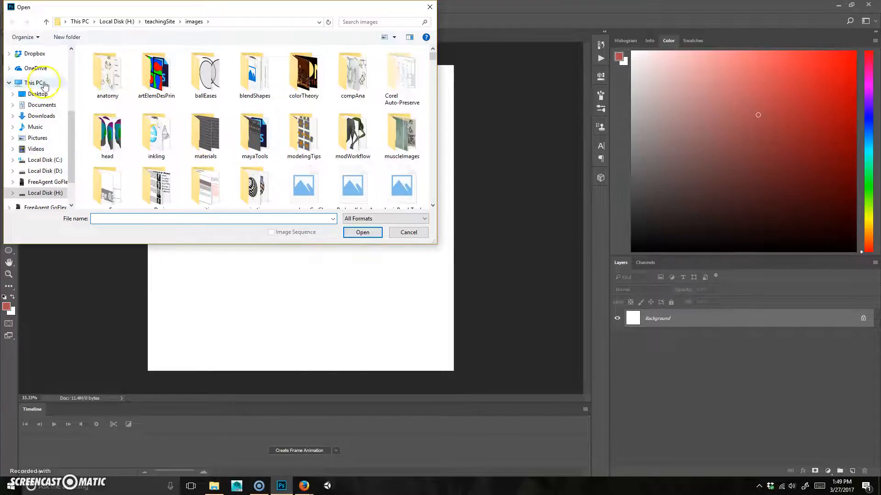
pyautogui.click(37, 93)
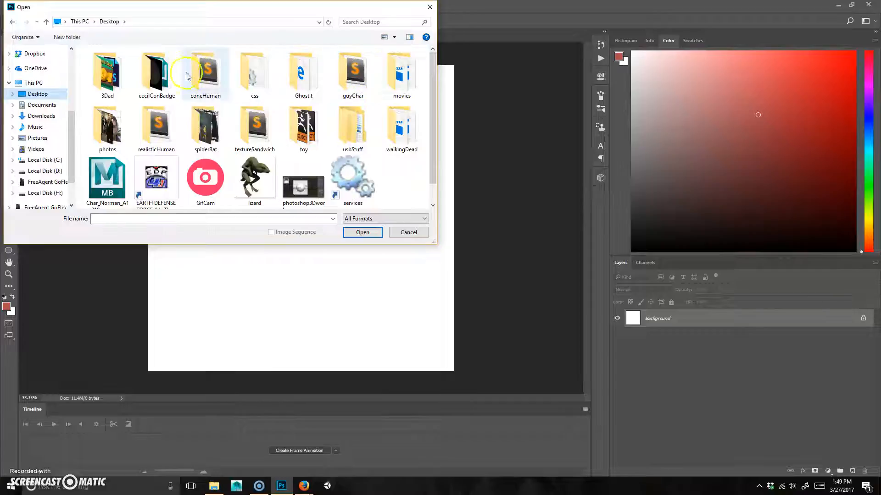
pyautogui.doubleClick(108, 76)
pyautogui.click(264, 74)
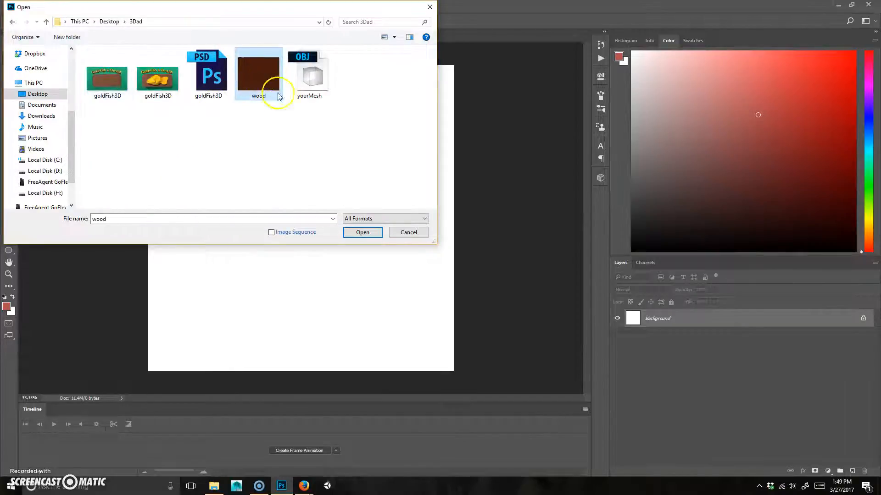
pyautogui.click(363, 232)
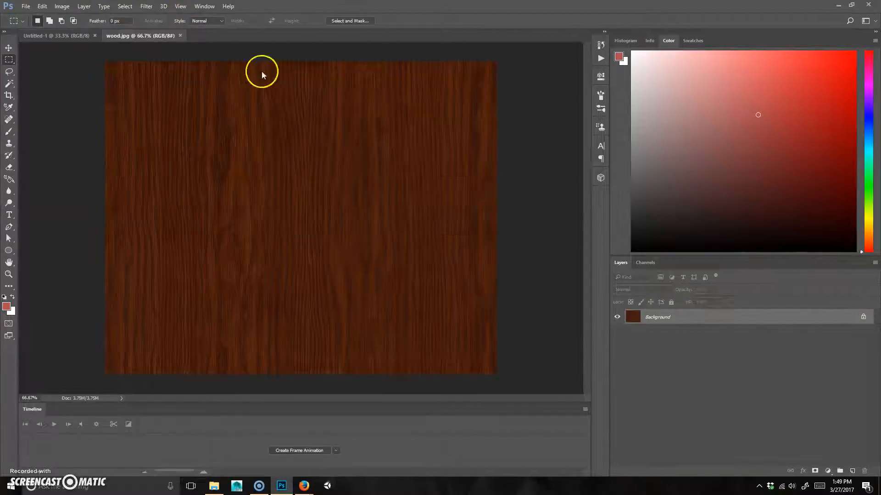
# Copy the entire wood texture, close its document and paste it into the blank 2000 px document
pyautogui.hotkey('ctrl', 'a')
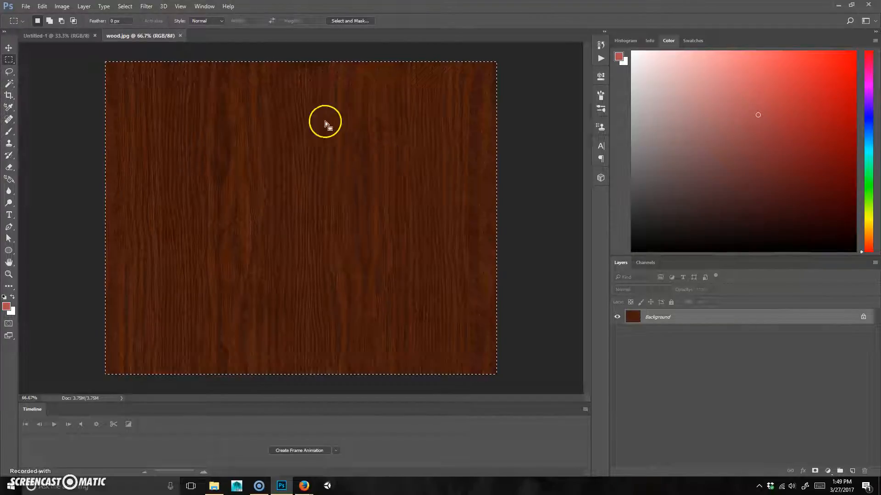
pyautogui.click(180, 35)
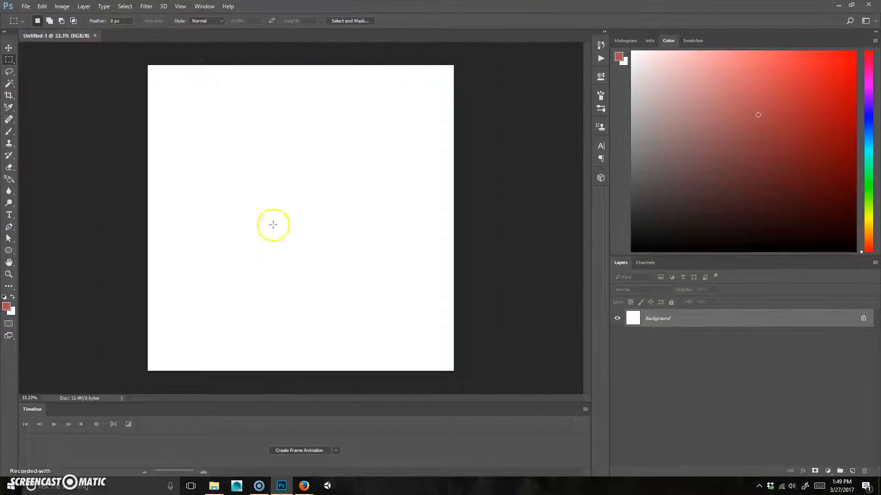
pyautogui.hotkey('ctrl', 'v')
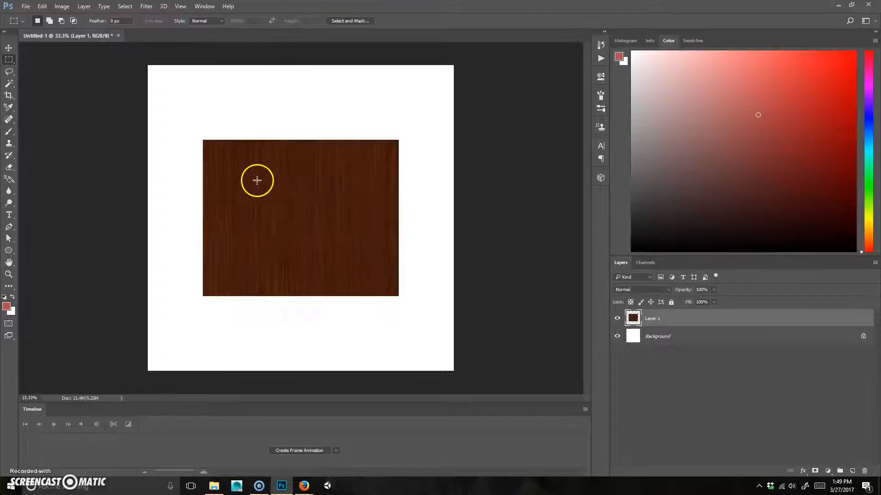
# Trim the wood layer to a wide rectangular board by deleting strips along its upper and lower edges
pyautogui.moveTo(152, 99); pyautogui.dragTo(455, 177)
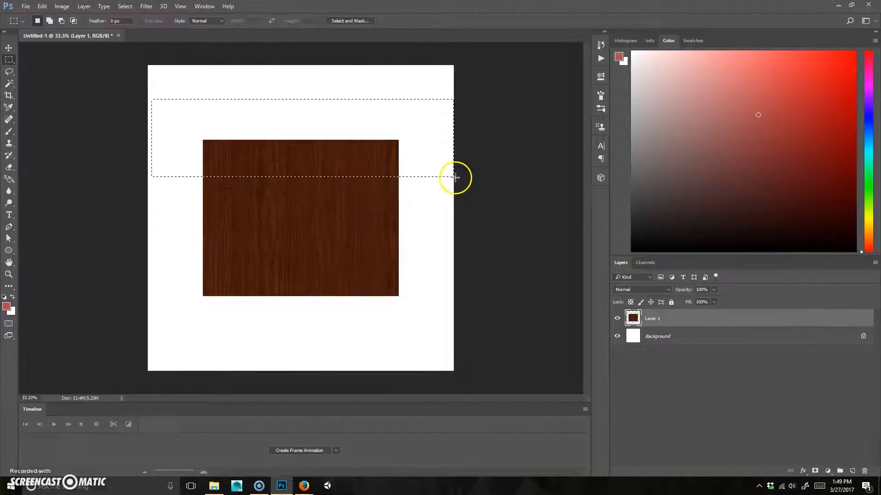
pyautogui.press('Delete')
pyautogui.moveTo(159, 348); pyautogui.dragTo(530, 268)
pyautogui.press('Delete')
pyautogui.hotkey('ctrl', 'd')
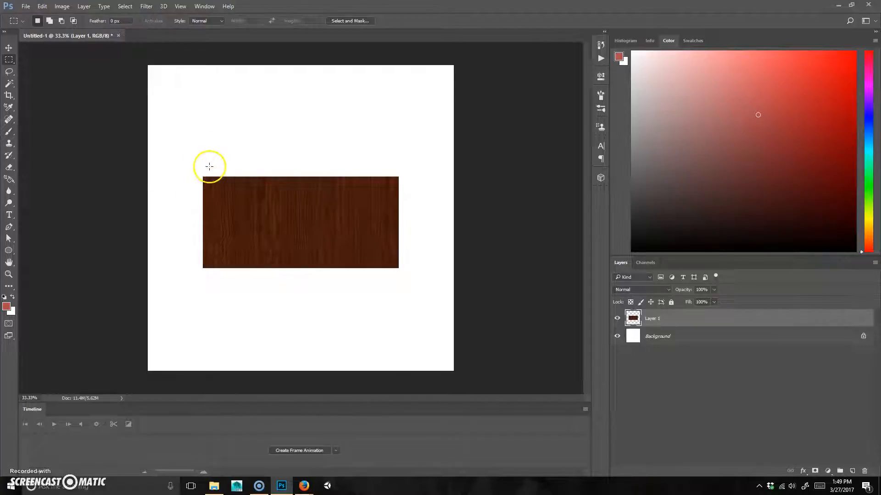
# Cut a round notch out of the board's upper-left corner using a circular selection centred on that corner
pyautogui.rightClick(10, 61)
pyautogui.click(46, 71)
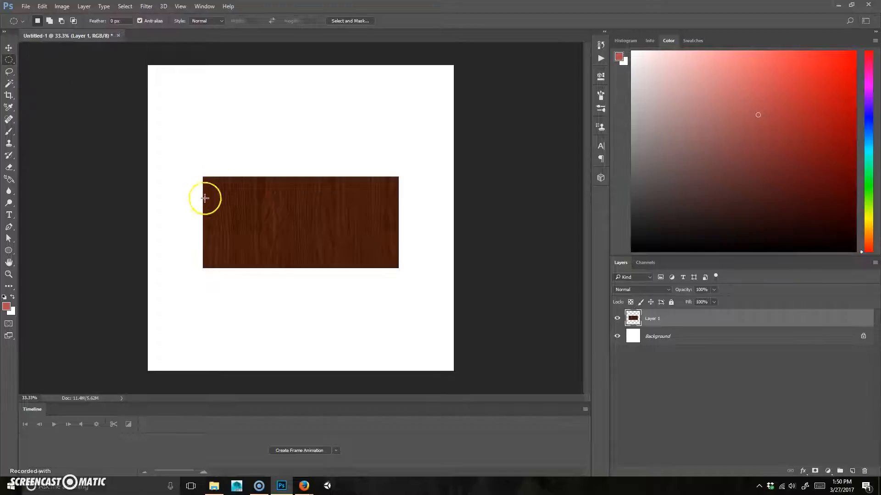
pyautogui.keyDown('alt'); pyautogui.scroll(5, 202, 178); pyautogui.keyUp('alt')
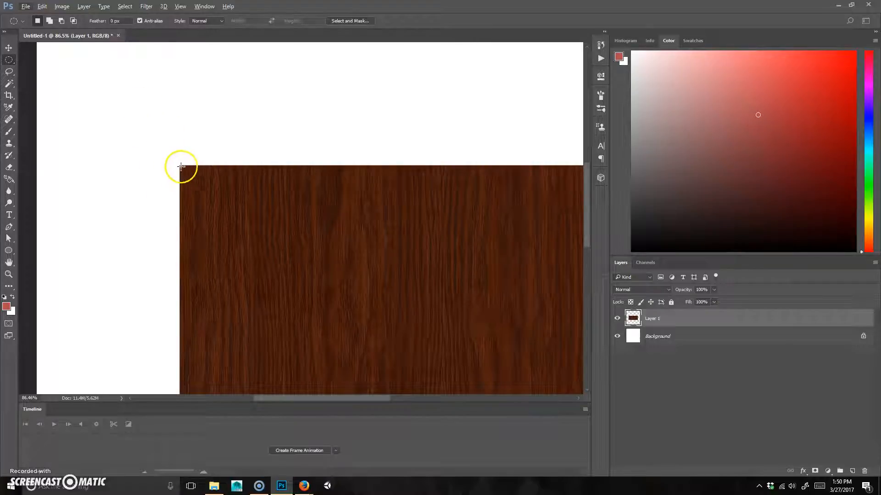
pyautogui.moveTo(180, 165); pyautogui.dragTo(196, 144)
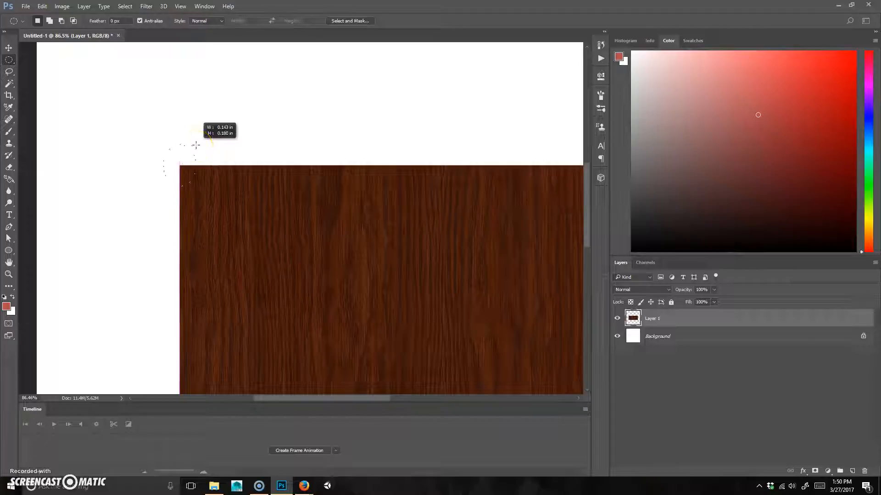
pyautogui.moveTo(196, 145); pyautogui.dragTo(214, 139)
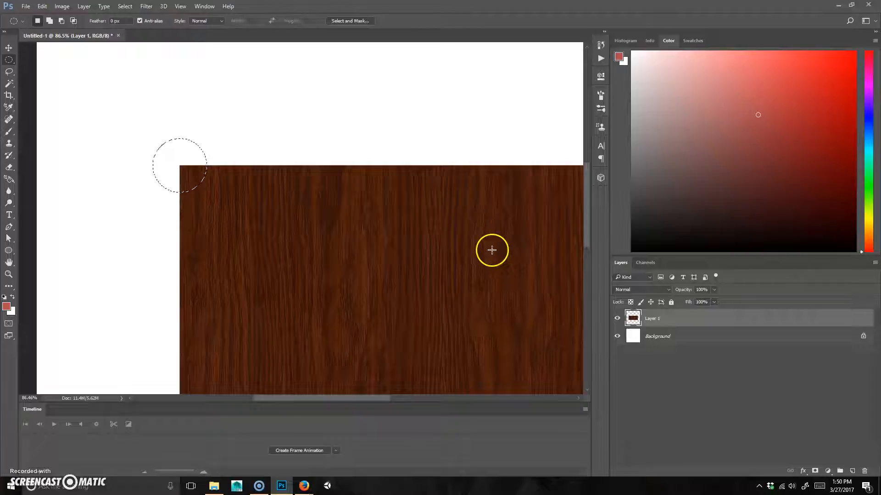
pyautogui.press('Delete')
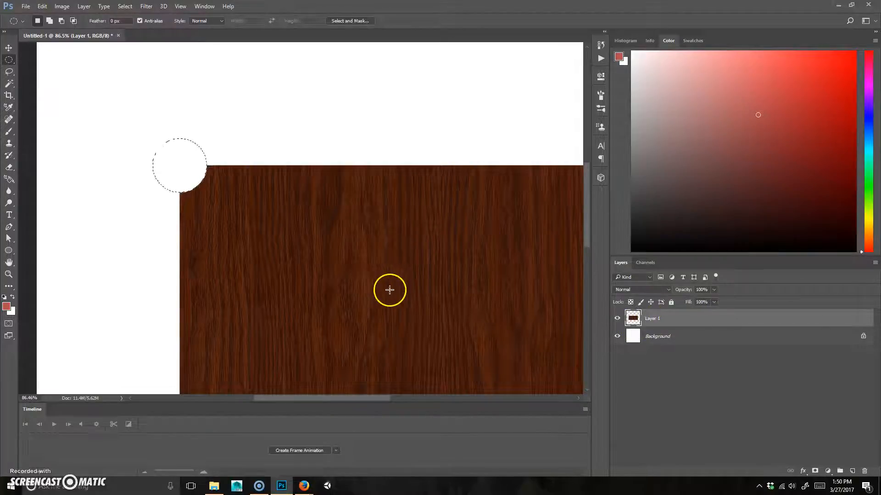
# Cut matching round notches out of the board's three remaining corners by reusing the same circular selection, and clear the selection
pyautogui.keyDown('alt'); pyautogui.scroll(-3, 384, 282); pyautogui.keyUp('alt')
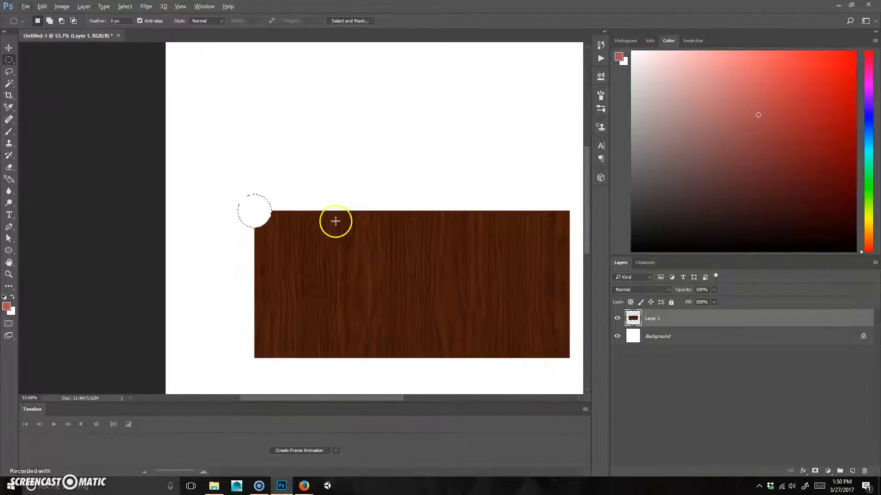
pyautogui.moveTo(414, 274); pyautogui.dragTo(330, 277)
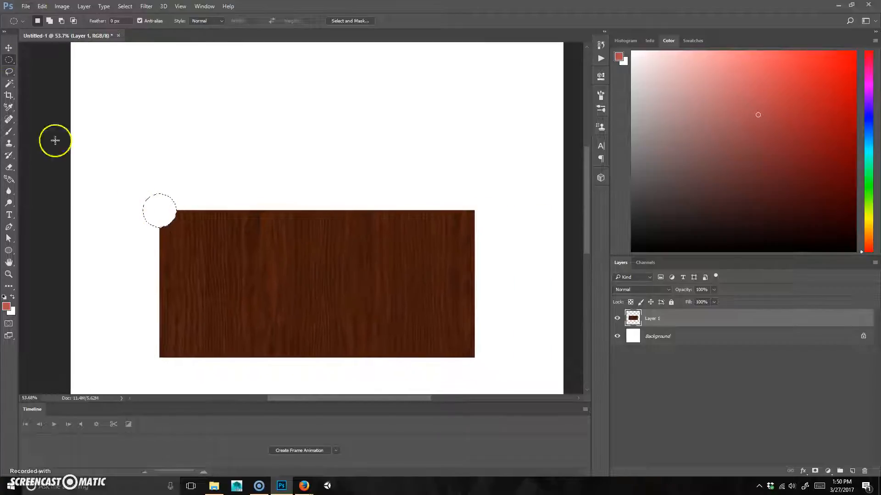
pyautogui.press('Delete')
pyautogui.moveTo(158, 214); pyautogui.dragTo(161, 360)
pyautogui.press('Delete')
pyautogui.press('Delete')
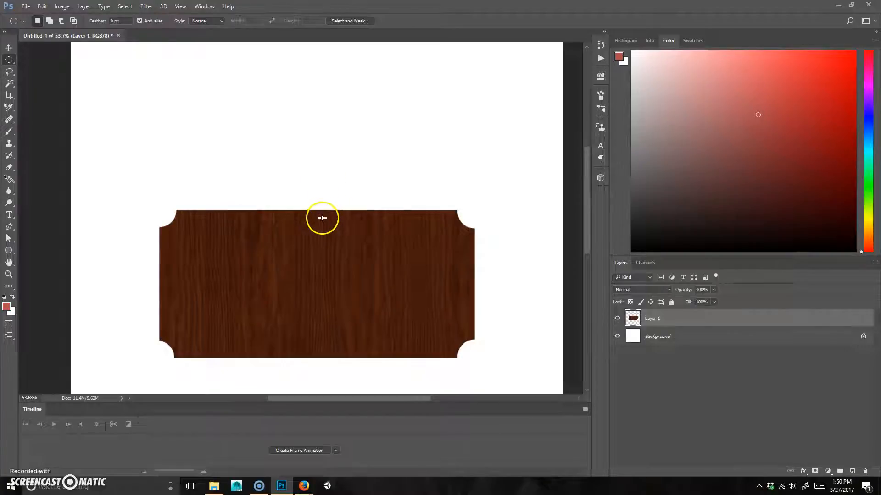
# Create a 3D extrusion from the wood layer, switch to the 3D workspace and view the block at an angle
pyautogui.click(164, 7)
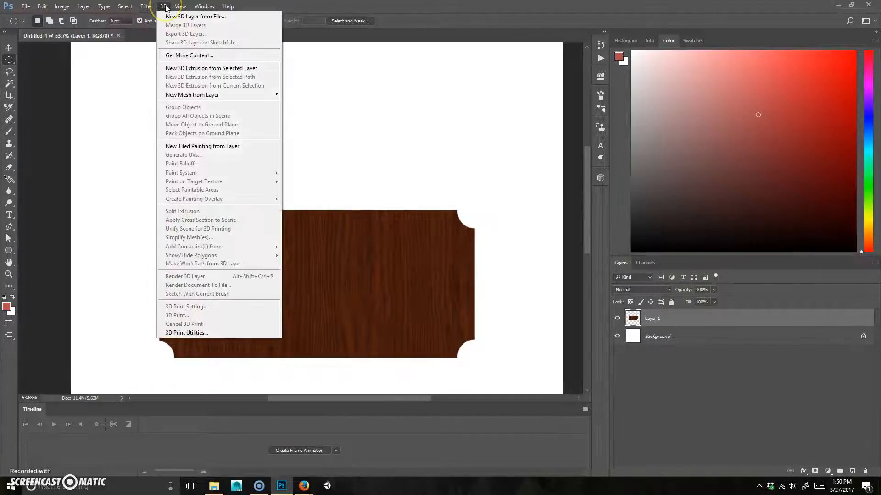
pyautogui.click(247, 71)
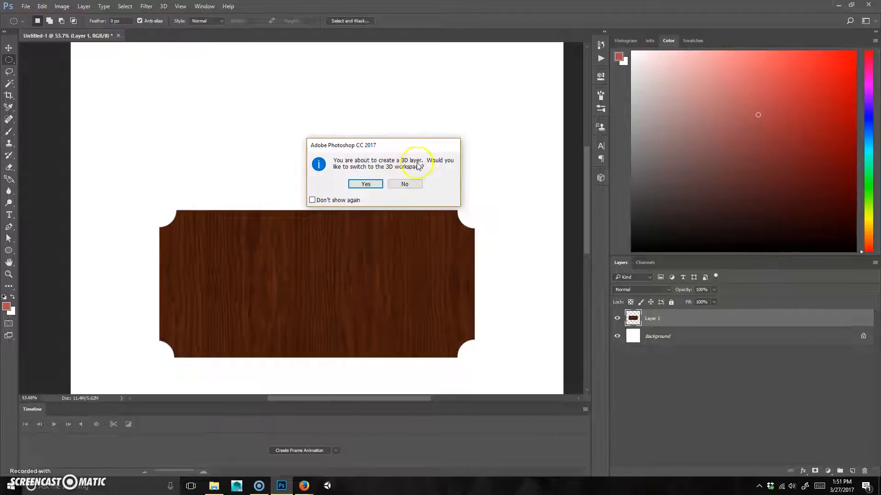
pyautogui.click(381, 185)
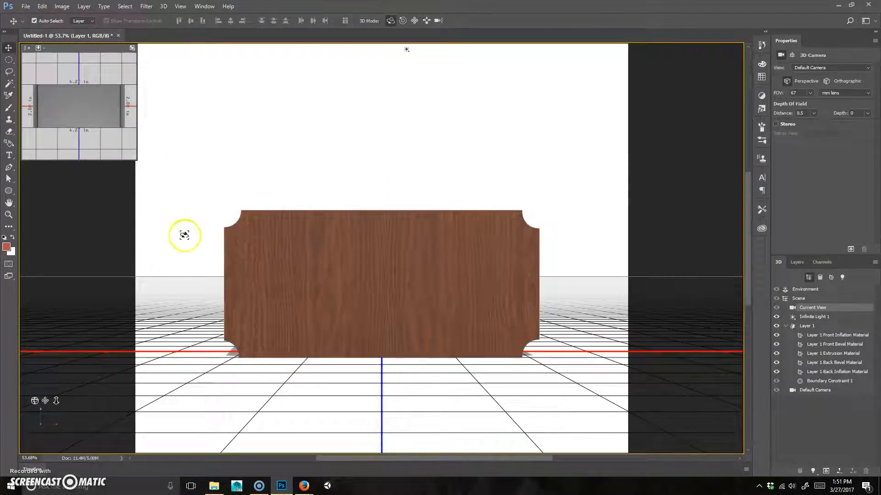
pyautogui.moveTo(195, 218); pyautogui.dragTo(381, 239)
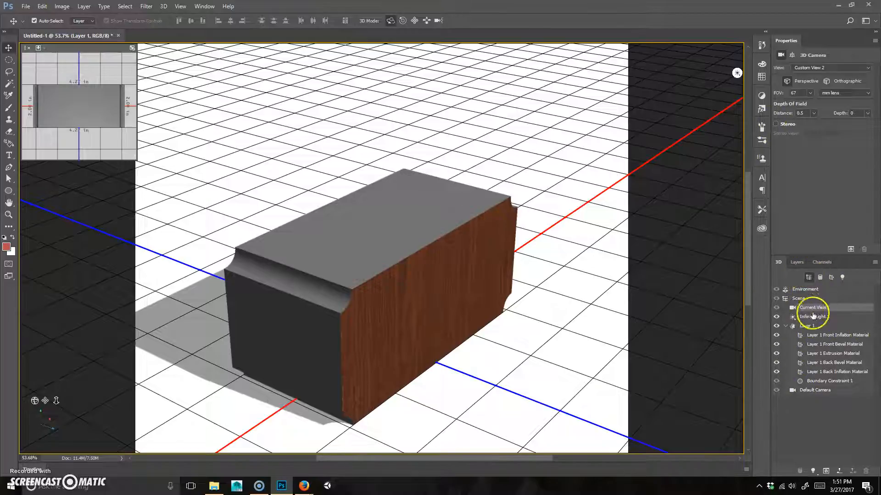
# Set the extrusion depth of the Layer 1 wood mesh to 0.125 in, making it a thin plaque
pyautogui.click(799, 265)
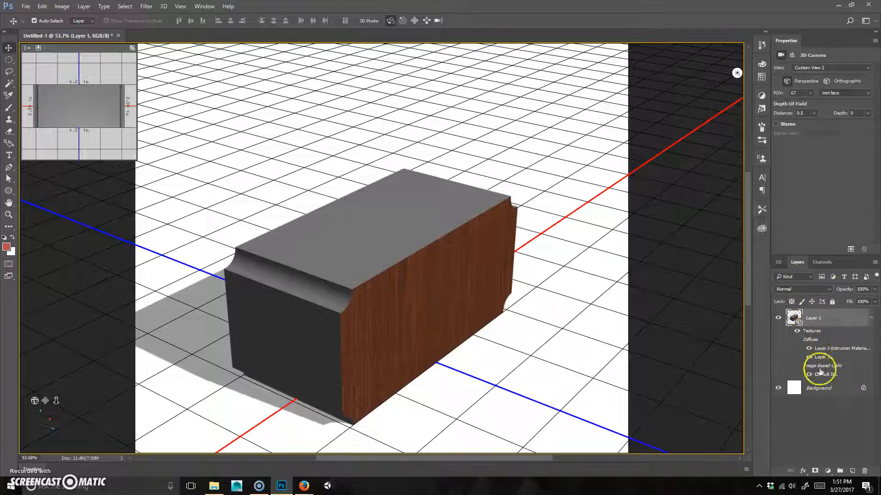
pyautogui.click(781, 263)
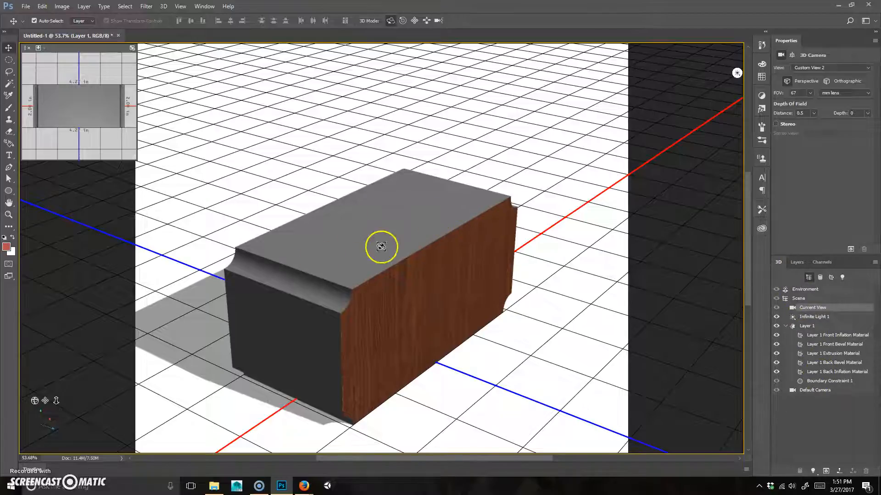
pyautogui.click(798, 264)
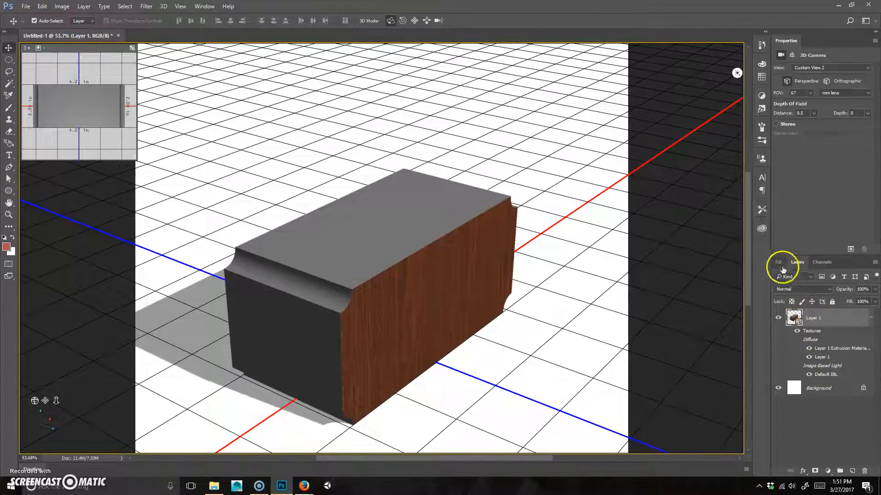
pyautogui.click(778, 261)
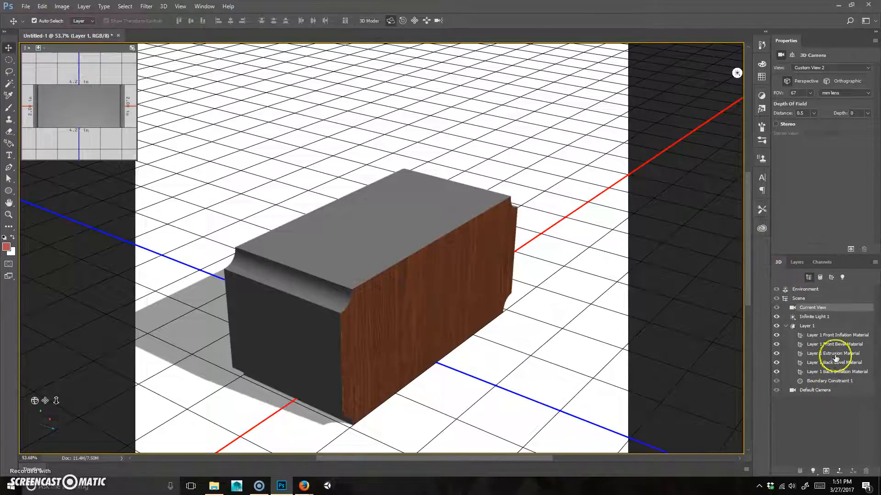
pyautogui.click(811, 326)
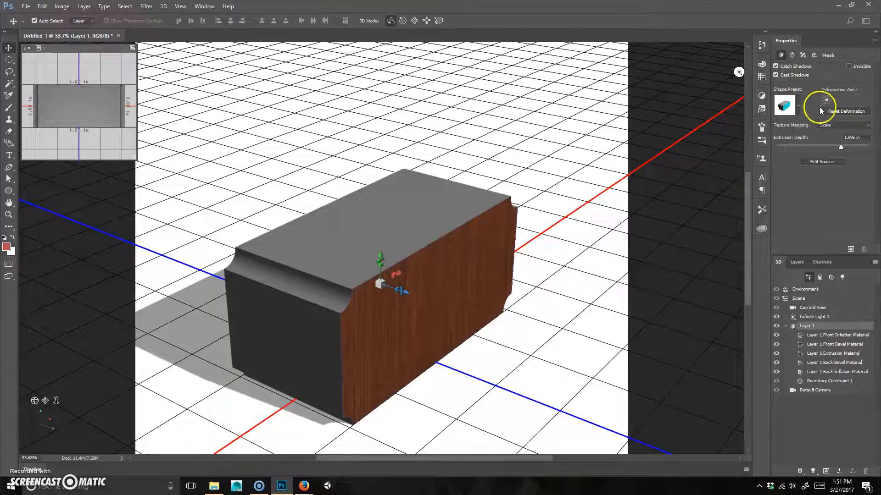
pyautogui.moveTo(839, 148); pyautogui.dragTo(823, 147)
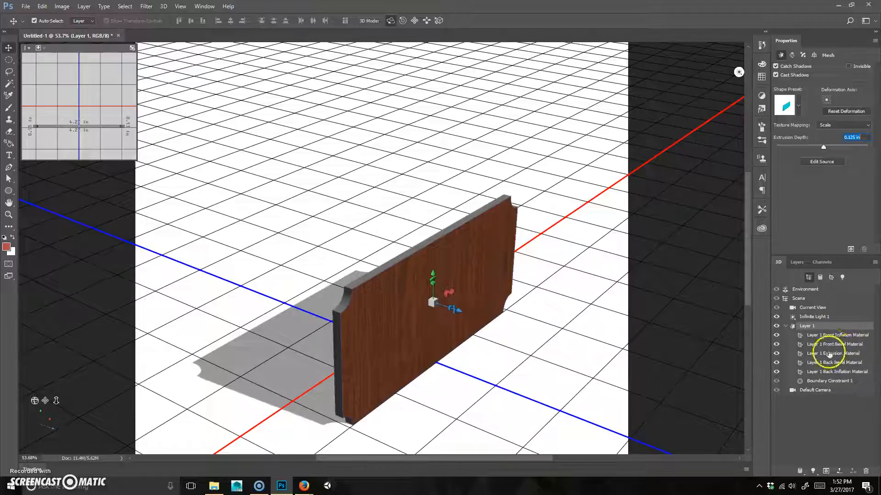
# Examine the plaque's front inflation material and extrusion material, and return to the current camera view
pyautogui.click(846, 335)
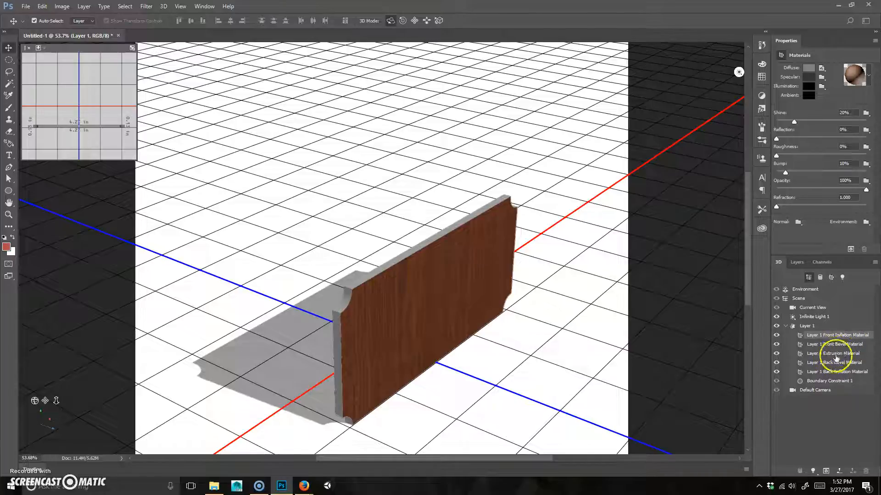
pyautogui.click(843, 354)
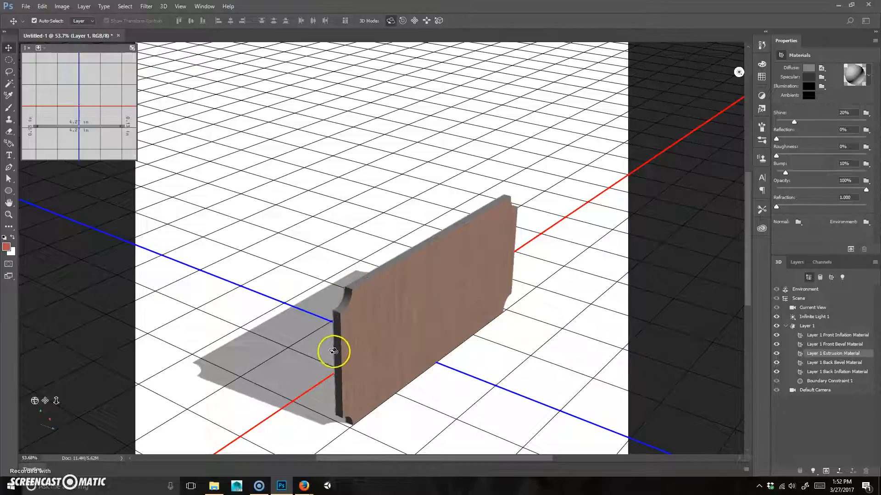
pyautogui.click(252, 295)
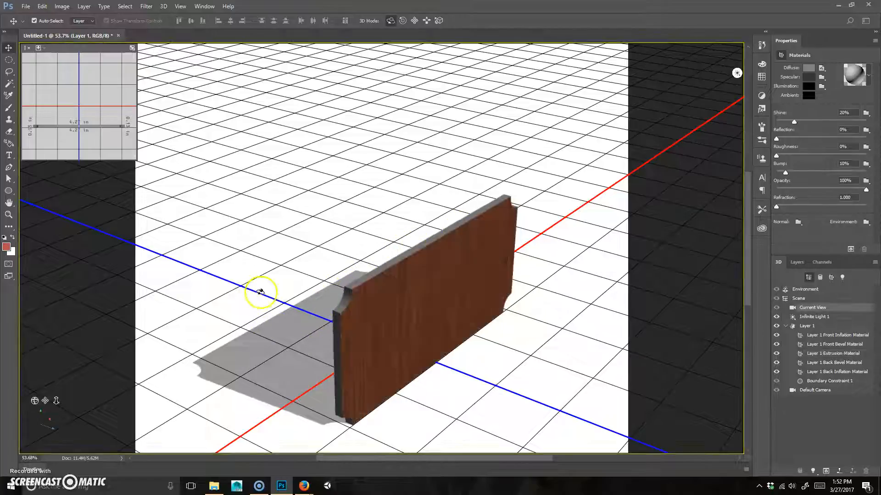
# Try Layer 1 as the diffuse texture of the Layer 1 extrusion material and inspect the plaque's edges
pyautogui.moveTo(252, 341); pyautogui.dragTo(230, 334)
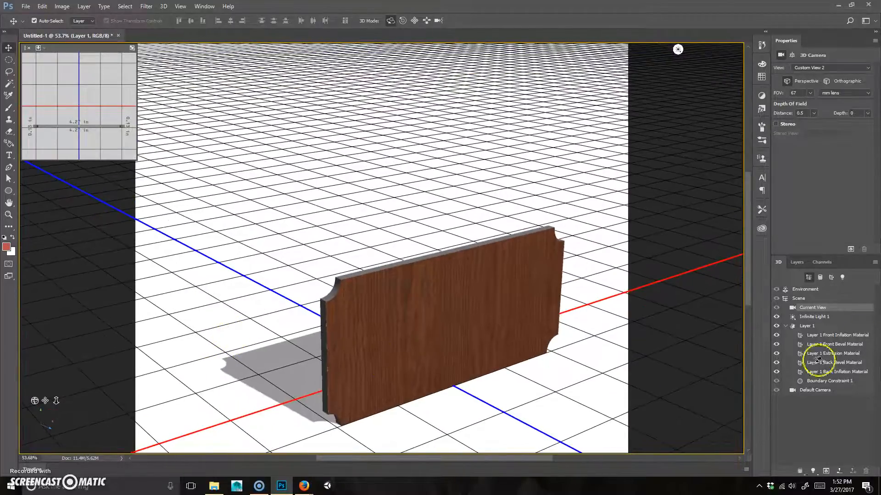
pyautogui.click(848, 353)
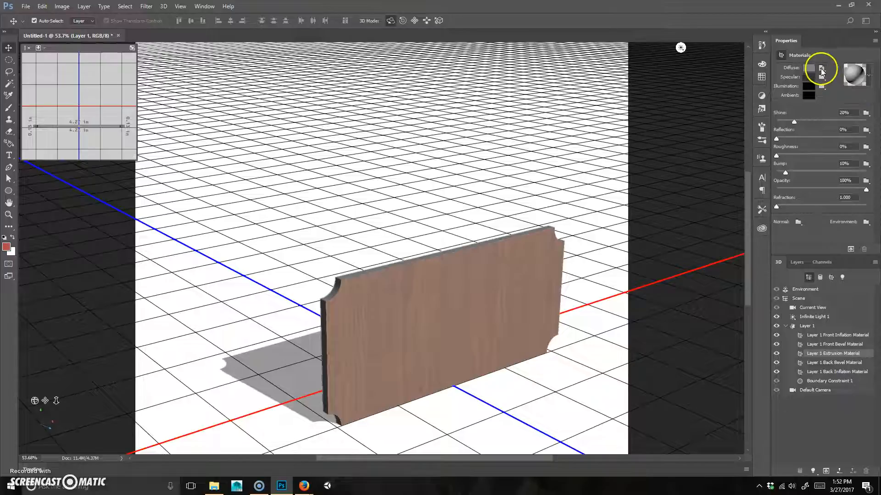
pyautogui.click(821, 69)
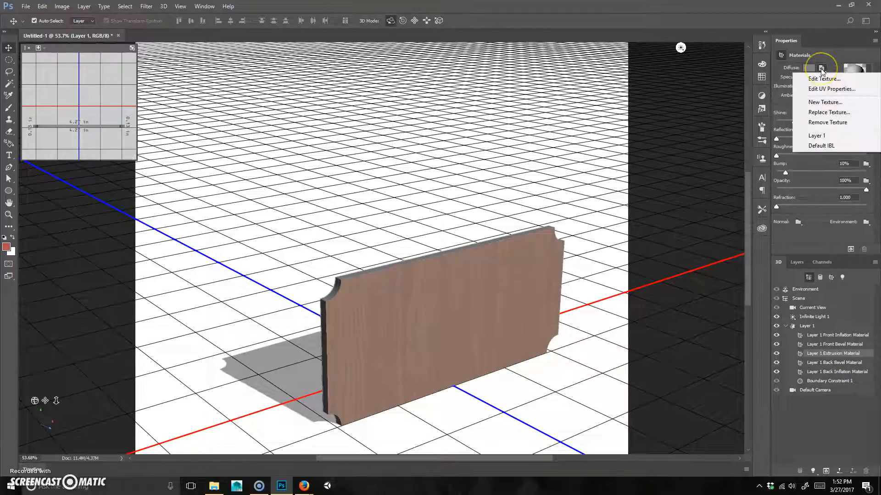
pyautogui.click(824, 136)
pyautogui.click(295, 238)
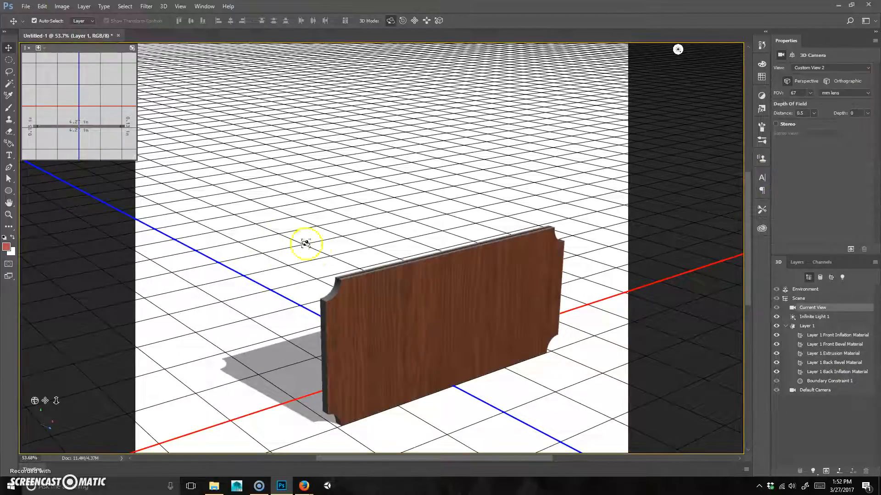
pyautogui.moveTo(311, 226); pyautogui.dragTo(349, 251)
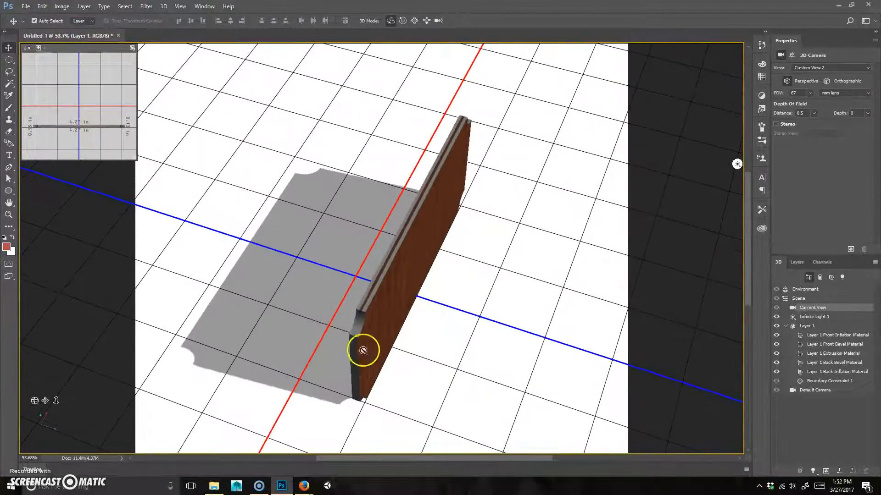
pyautogui.moveTo(452, 340); pyautogui.dragTo(397, 298)
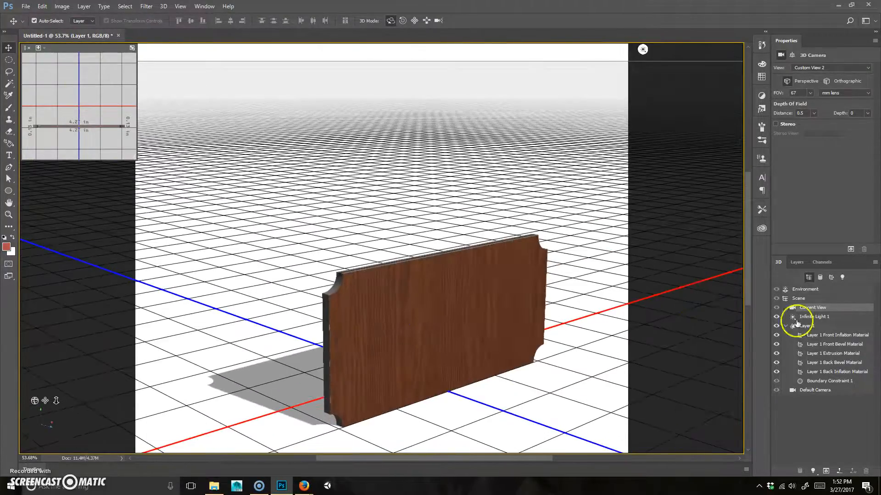
# Apply the brown leather material preset to the Layer 1 extrusion material and check the plaque's edges
pyautogui.click(846, 354)
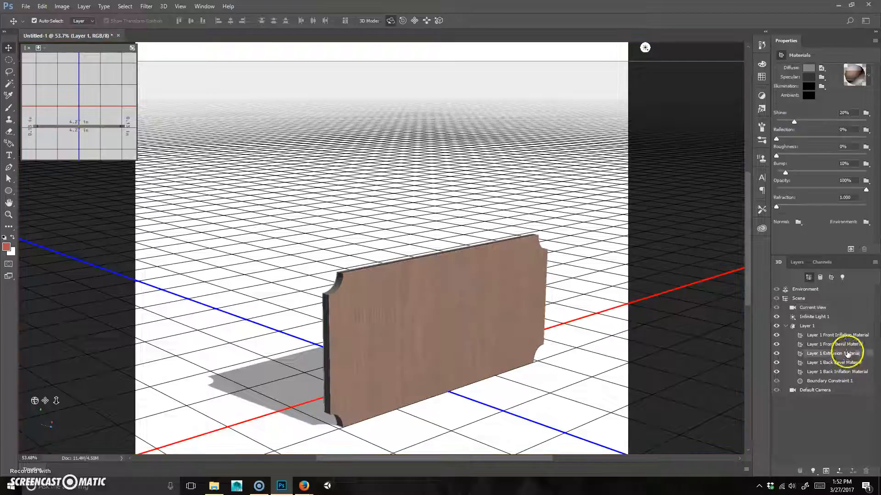
pyautogui.click(868, 76)
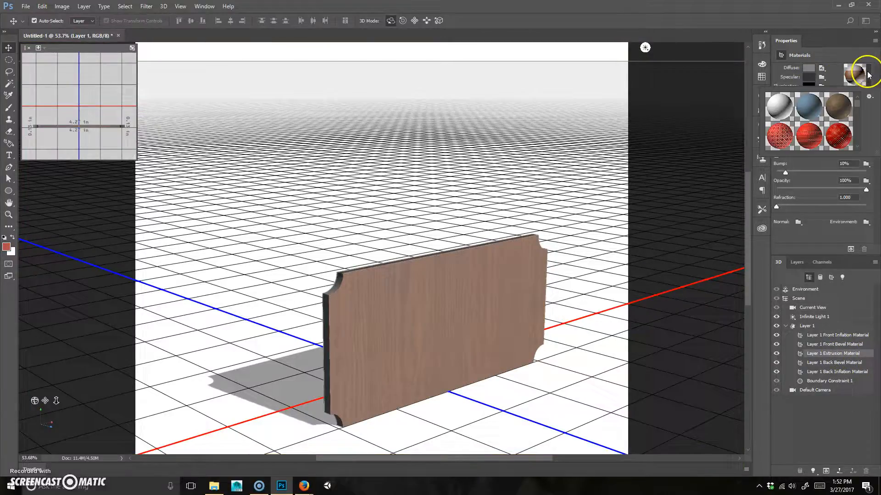
pyautogui.click(841, 106)
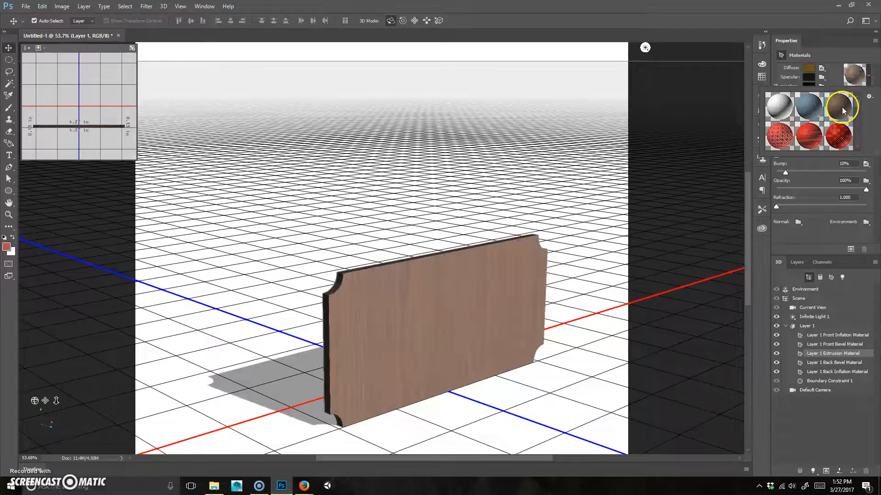
pyautogui.click(380, 197)
pyautogui.moveTo(385, 229); pyautogui.dragTo(340, 239)
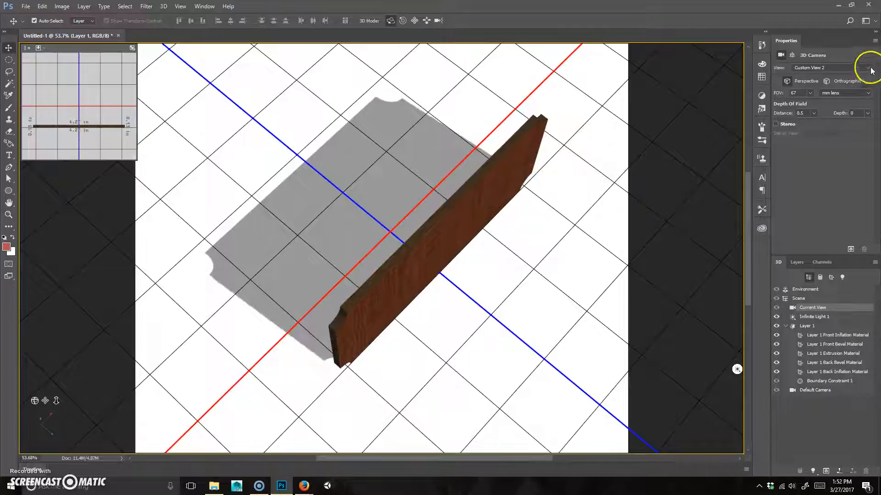
# Try Layer 1 and Leather-Texture-1 in turn as the extrusion material's diffuse texture
pyautogui.click(852, 362)
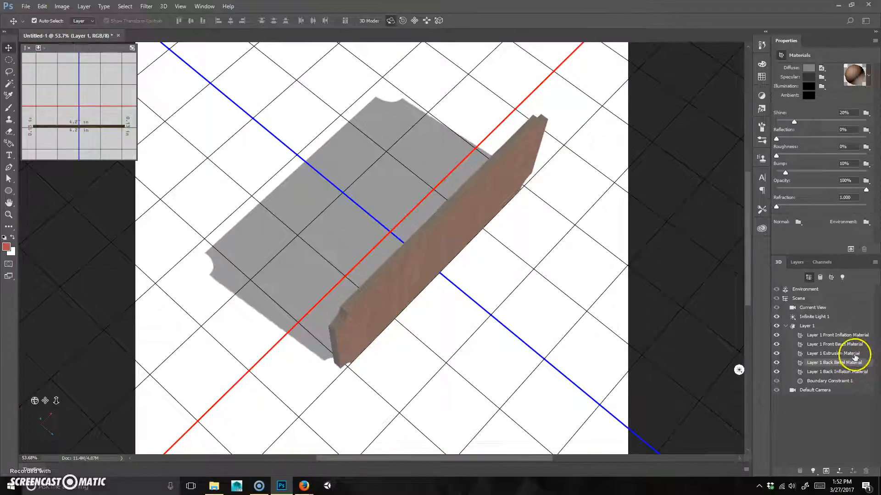
pyautogui.click(856, 345)
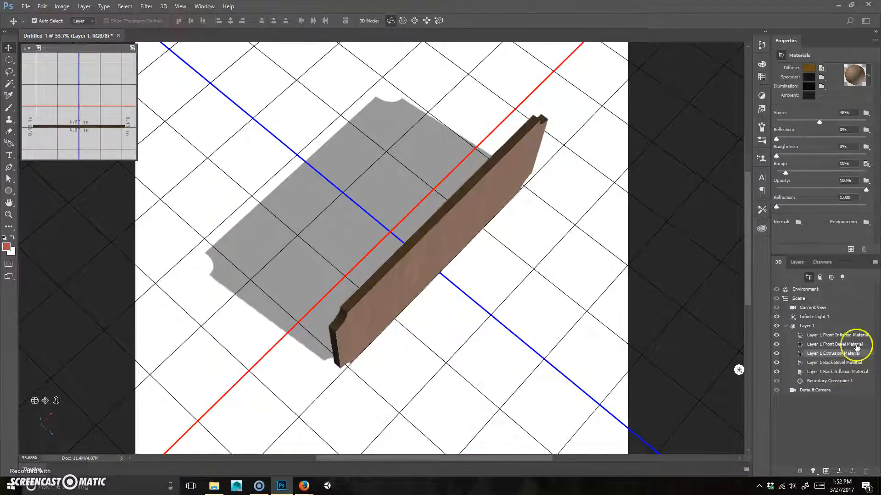
pyautogui.click(870, 74)
pyautogui.moveTo(857, 103); pyautogui.dragTo(854, 127)
pyautogui.click(827, 64)
pyautogui.click(821, 69)
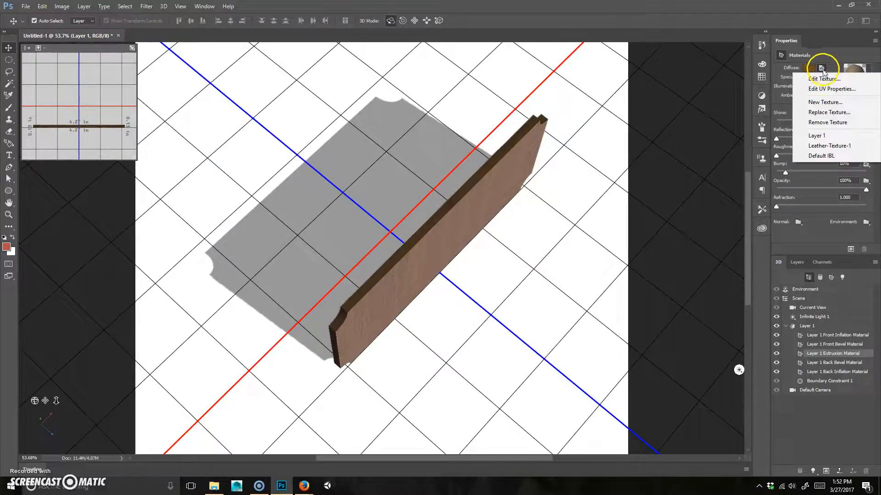
pyautogui.click(837, 136)
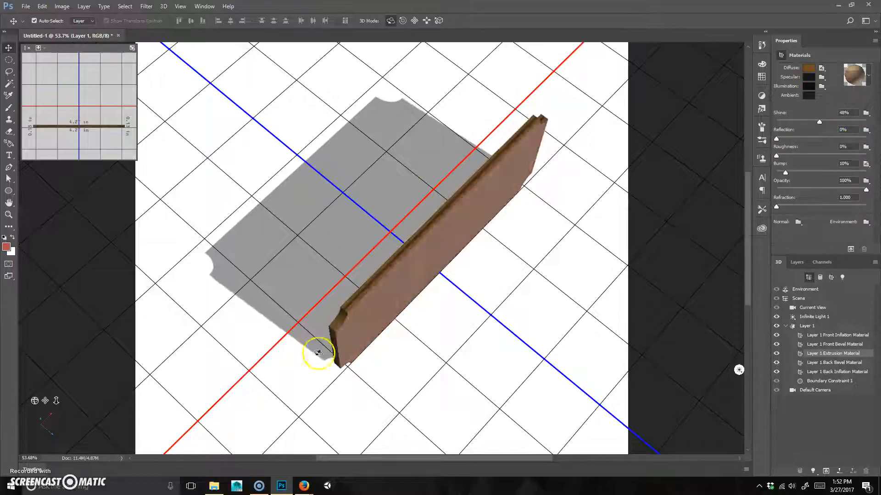
pyautogui.click(821, 69)
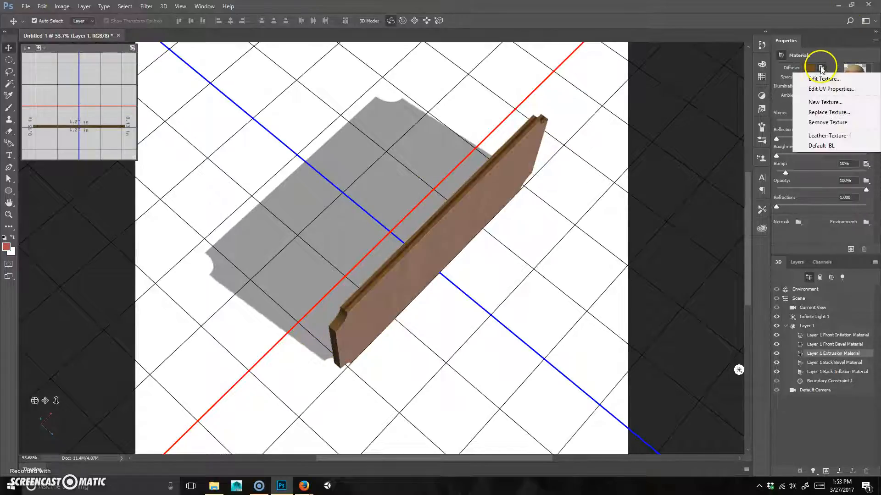
pyautogui.click(839, 136)
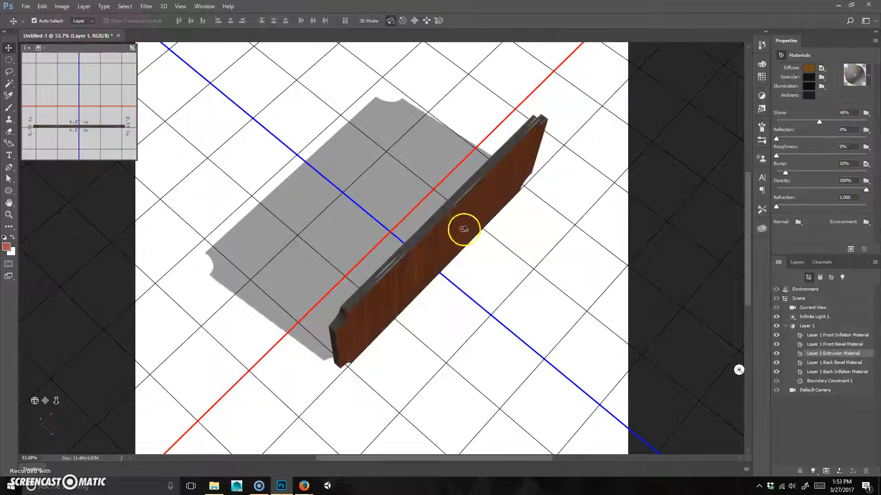
pyautogui.click(822, 67)
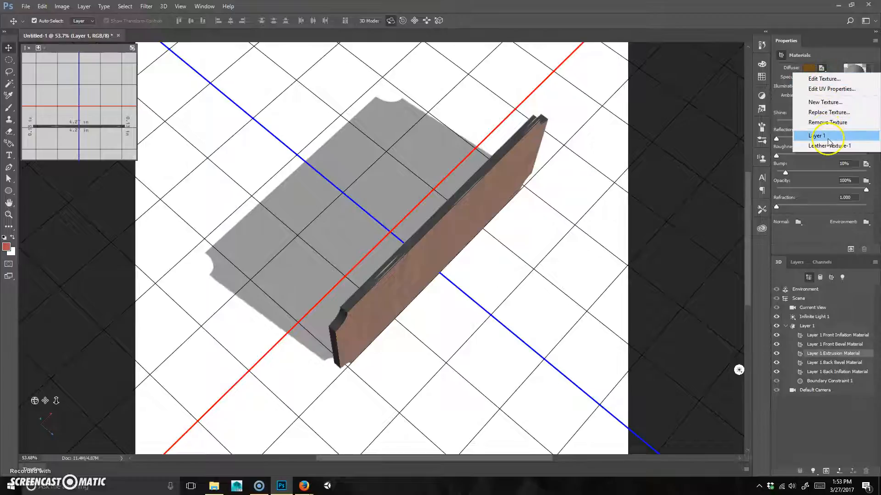
# Reapply the brown leather material preset to the extrusion material and view the plaque's front at an angle
pyautogui.click(857, 70)
pyautogui.click(856, 73)
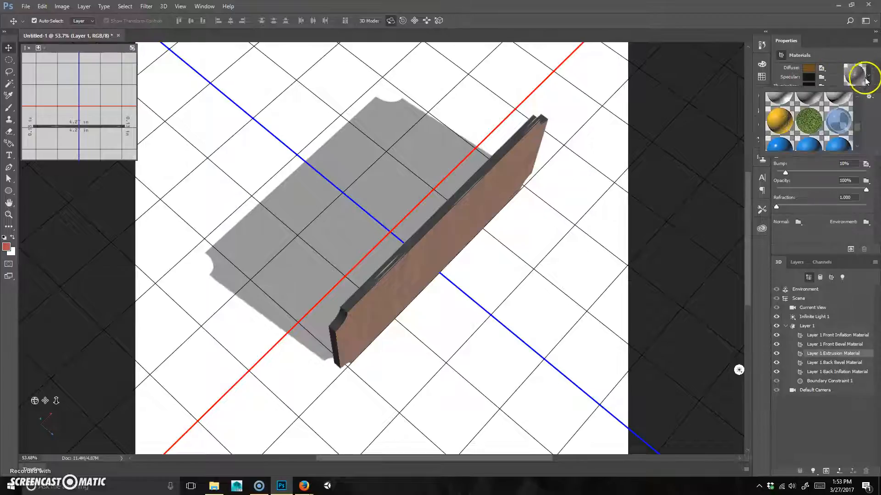
pyautogui.moveTo(857, 123); pyautogui.dragTo(857, 101)
pyautogui.click(843, 108)
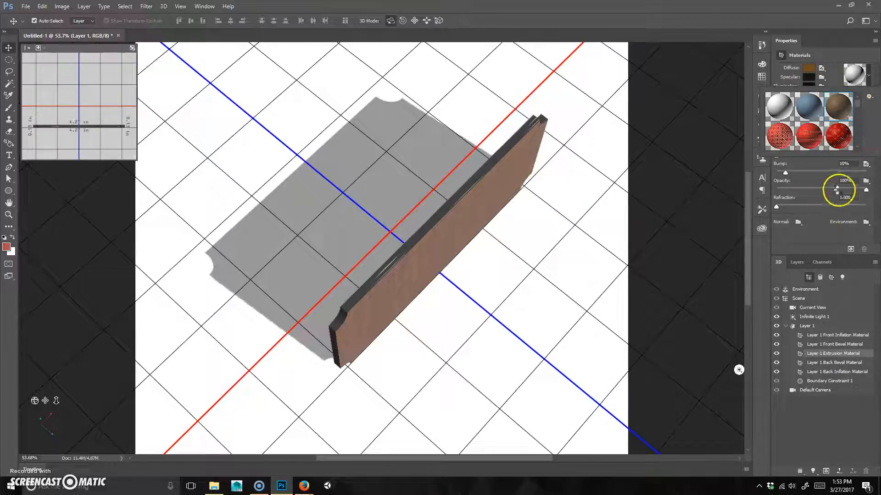
pyautogui.click(717, 244)
pyautogui.click(526, 306)
pyautogui.moveTo(509, 275); pyautogui.dragTo(526, 217)
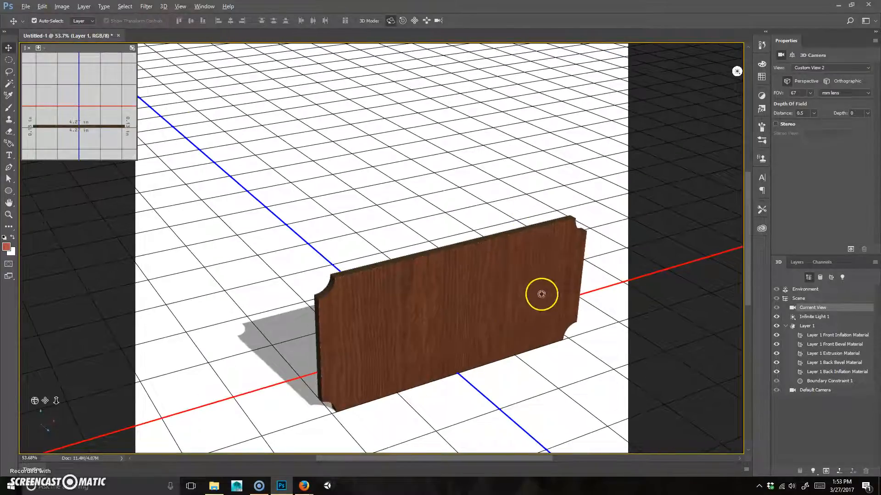
pyautogui.moveTo(547, 380)
pyautogui.mouseDown()
pyautogui.moveTo(505, 312)
pyautogui.moveTo(549, 365)
pyautogui.mouseUp()
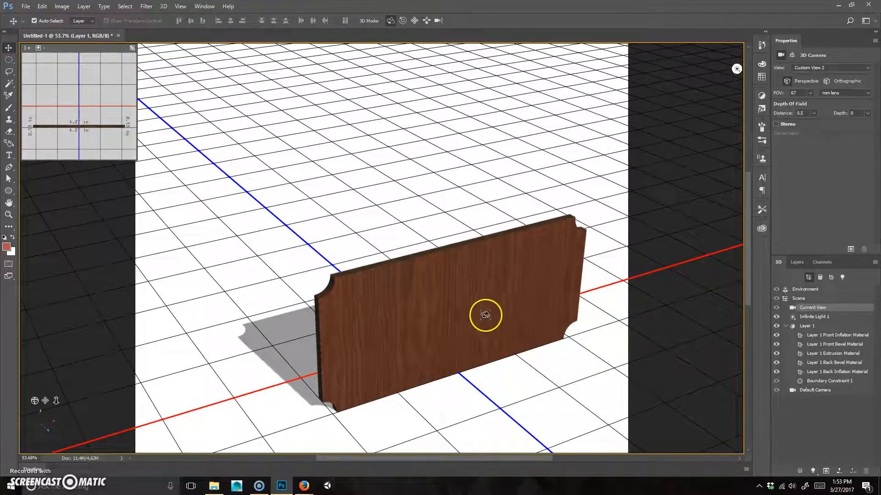
# Reposition the 3D camera so the plaque faces almost straight forward and appears larger in the canvas
pyautogui.rightClick(509, 329)
pyautogui.click(509, 228)
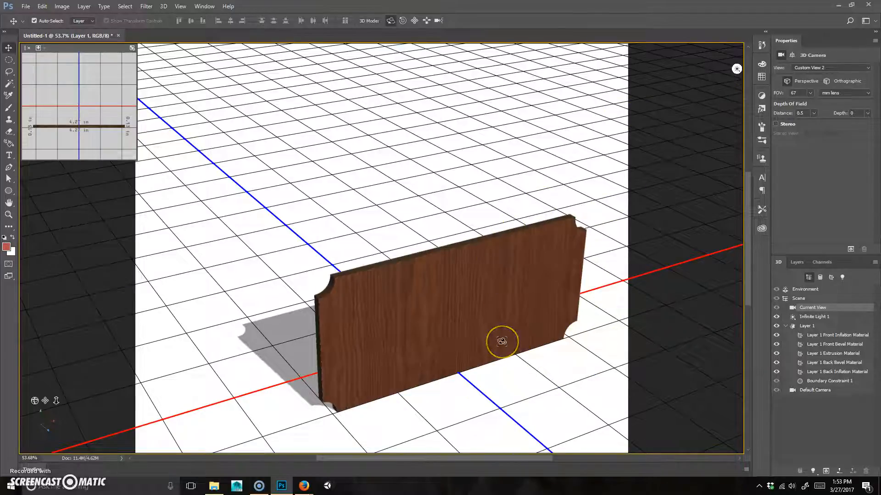
pyautogui.moveTo(232, 326); pyautogui.dragTo(484, 354)
pyautogui.moveTo(454, 326); pyautogui.dragTo(459, 319)
pyautogui.moveTo(238, 252); pyautogui.dragTo(257, 269)
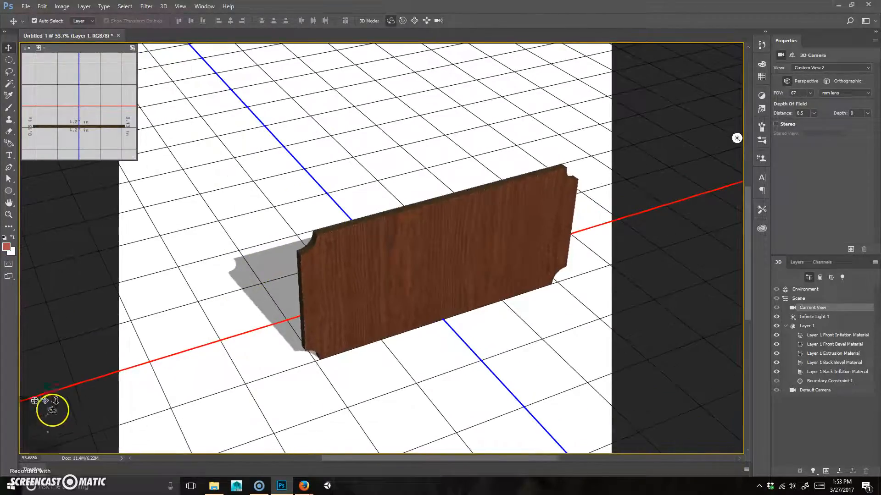
pyautogui.moveTo(44, 402); pyautogui.dragTo(26, 410)
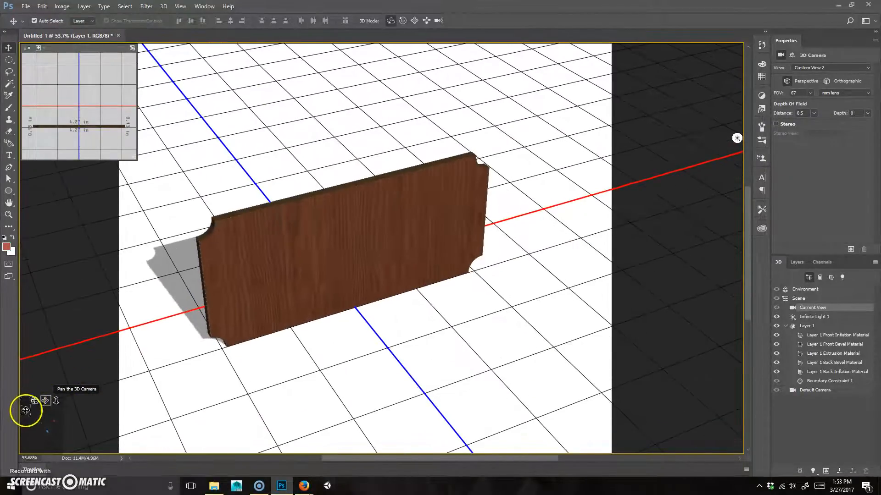
pyautogui.moveTo(325, 381); pyautogui.dragTo(297, 371)
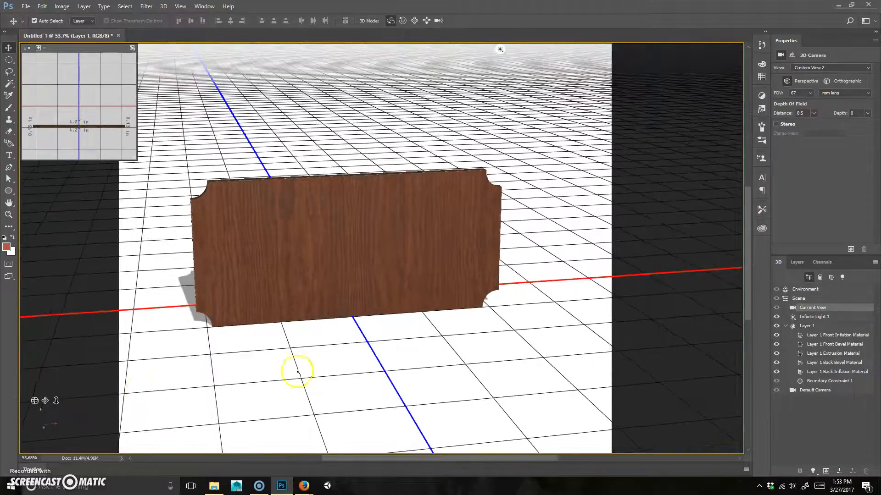
pyautogui.moveTo(56, 402); pyautogui.dragTo(112, 415)
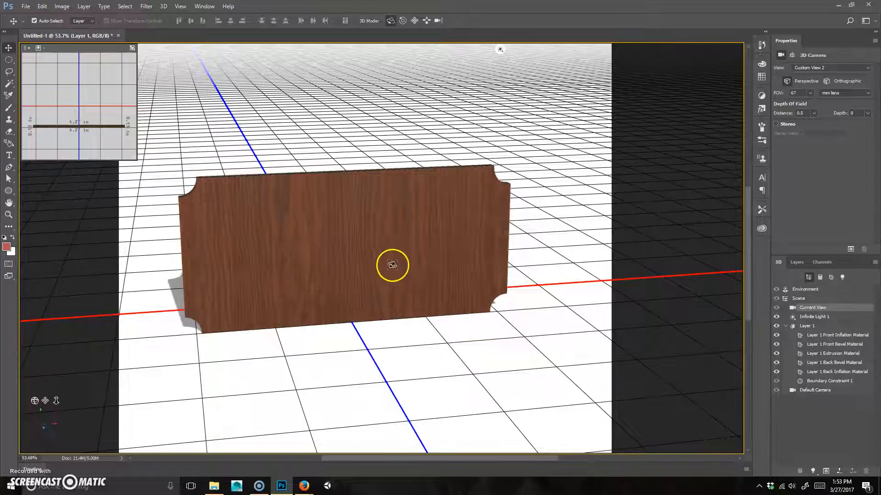
# Switch between the Background layer and Layer 1 to compare the plaque with and without the 3D grid
pyautogui.click(805, 264)
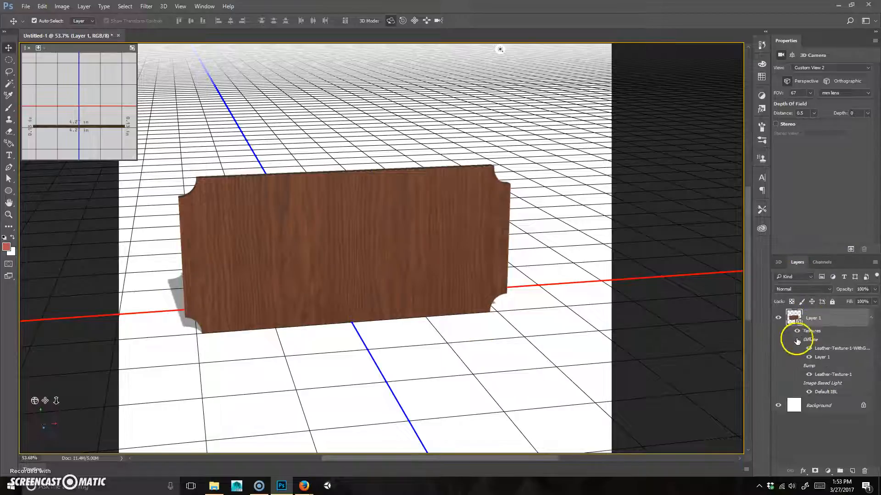
pyautogui.click(474, 212)
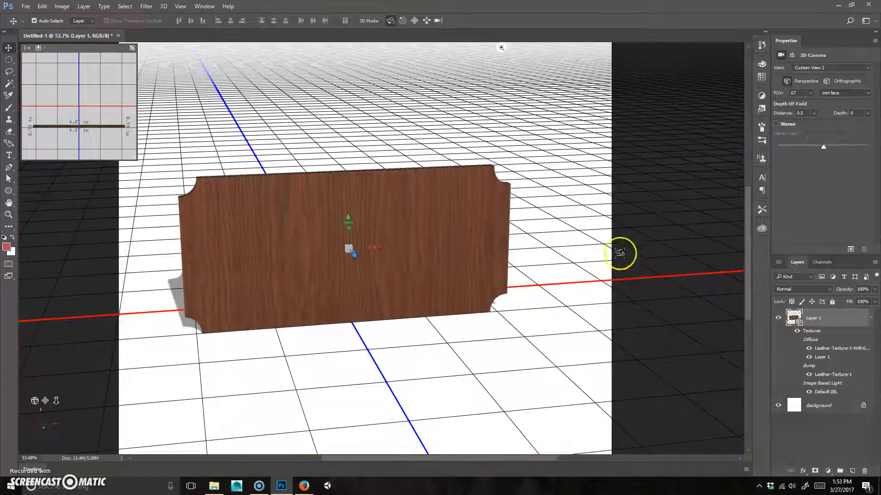
pyautogui.click(825, 407)
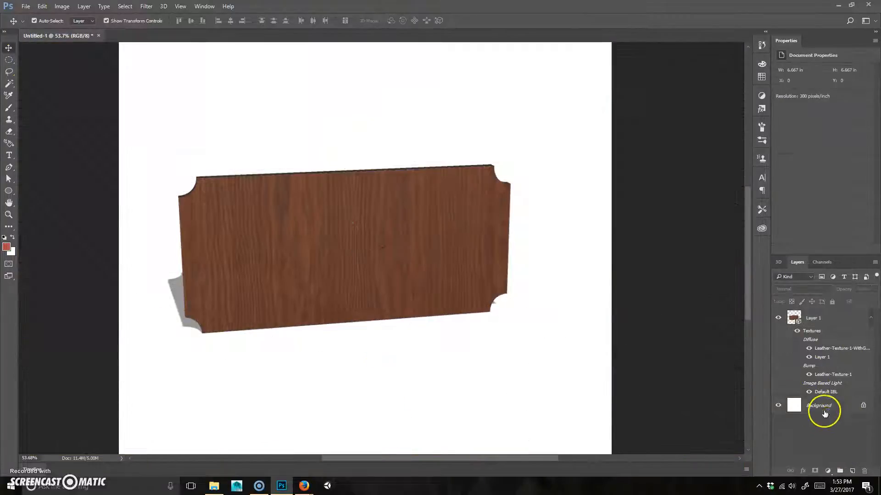
pyautogui.click(813, 322)
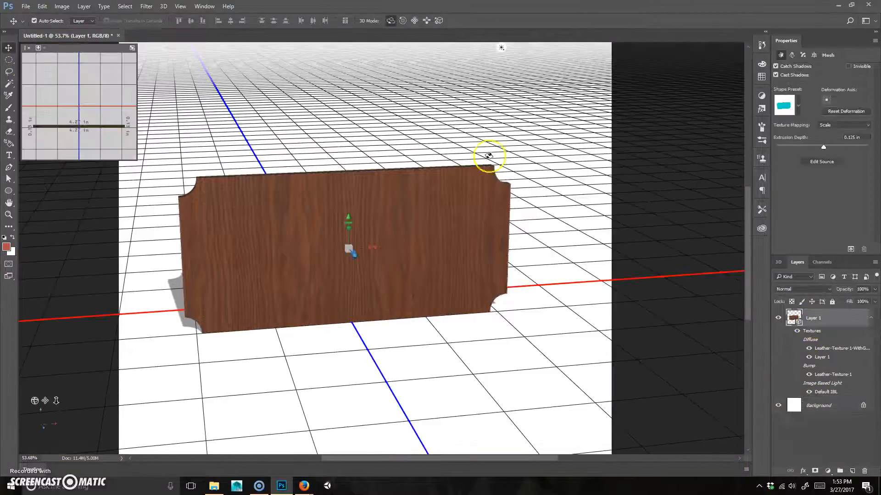
pyautogui.click(830, 415)
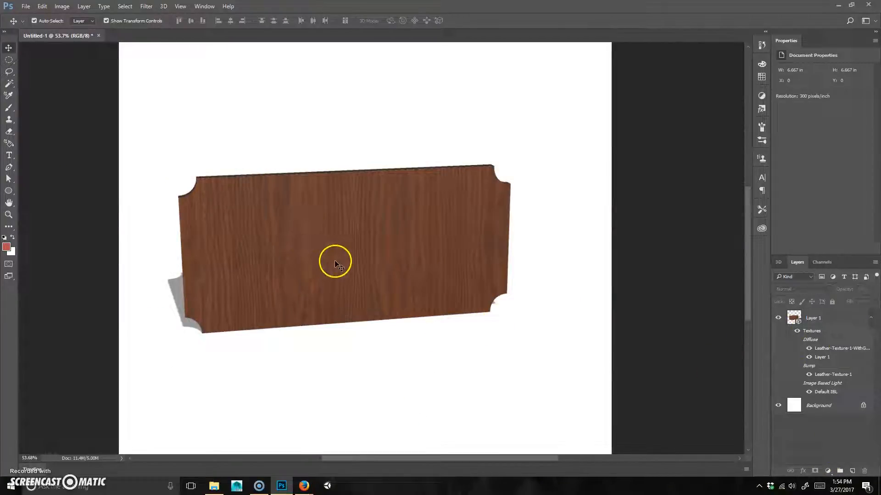
# Check the Gold-Fish is De-Lish sample image in Firefox, return to Photoshop and select Layer 1
pyautogui.moveTo(305, 484)
pyautogui.click(238, 461)
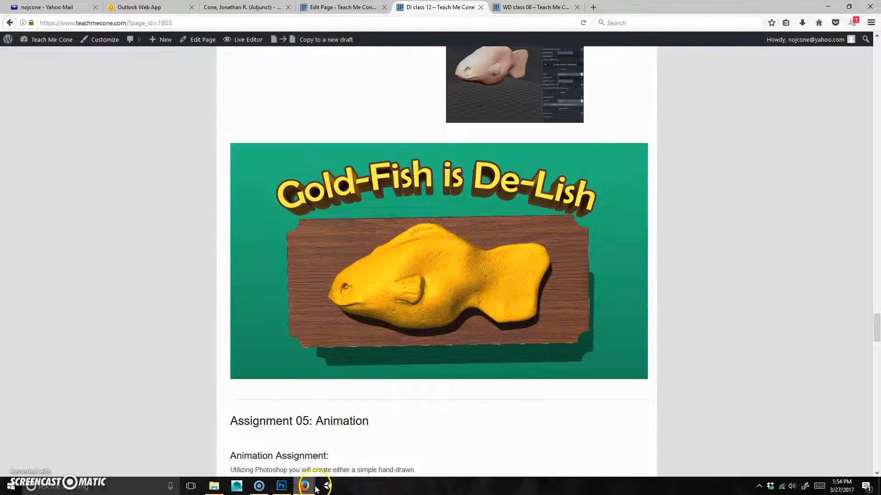
pyautogui.click(282, 486)
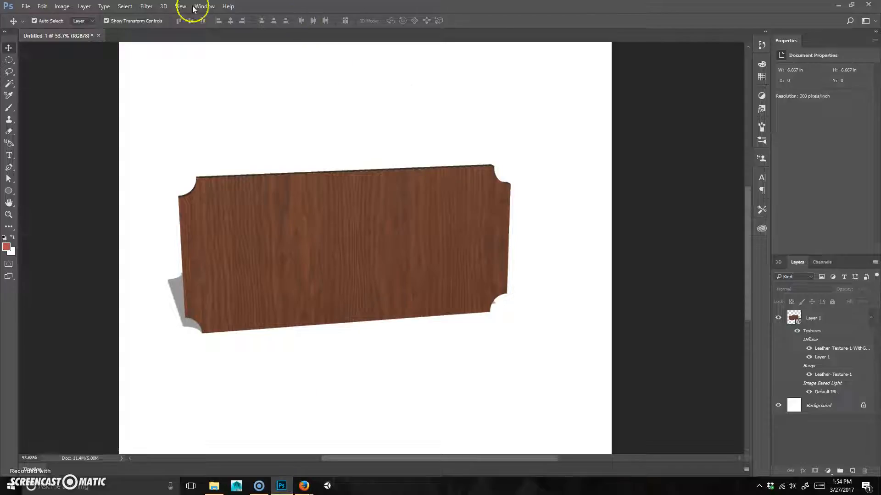
pyautogui.click(146, 7)
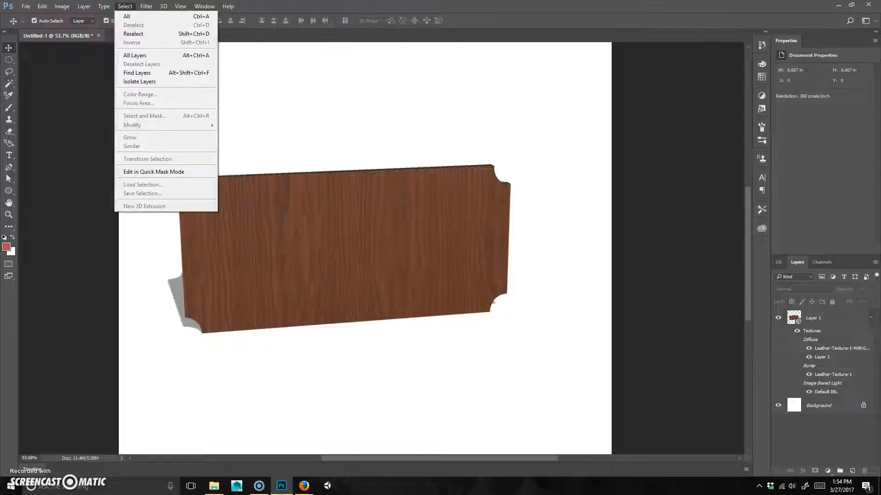
pyautogui.press('Escape')
pyautogui.click(817, 317)
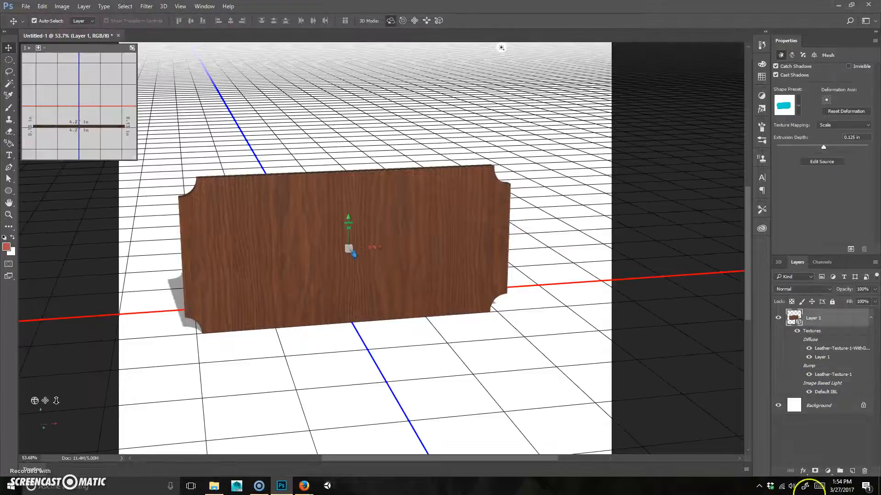
# Create a new layer, try turning it into a 3D Hat mesh preset, and delete that layer
pyautogui.click(851, 471)
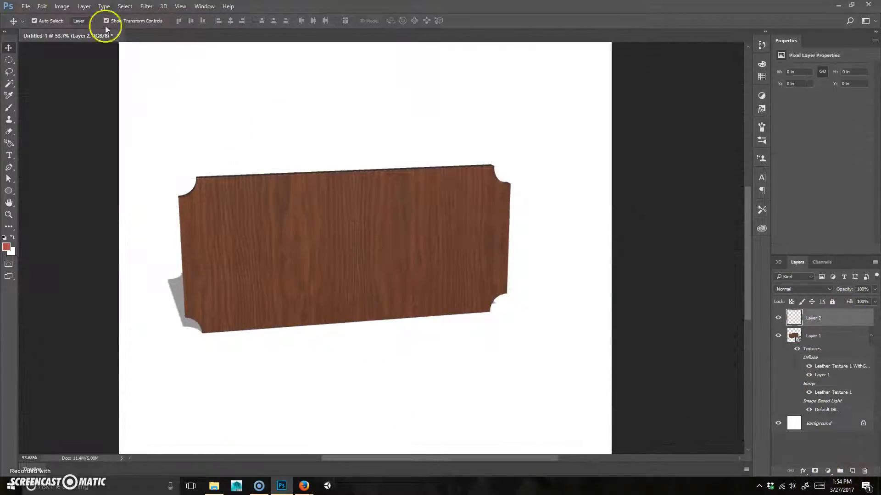
pyautogui.click(126, 6)
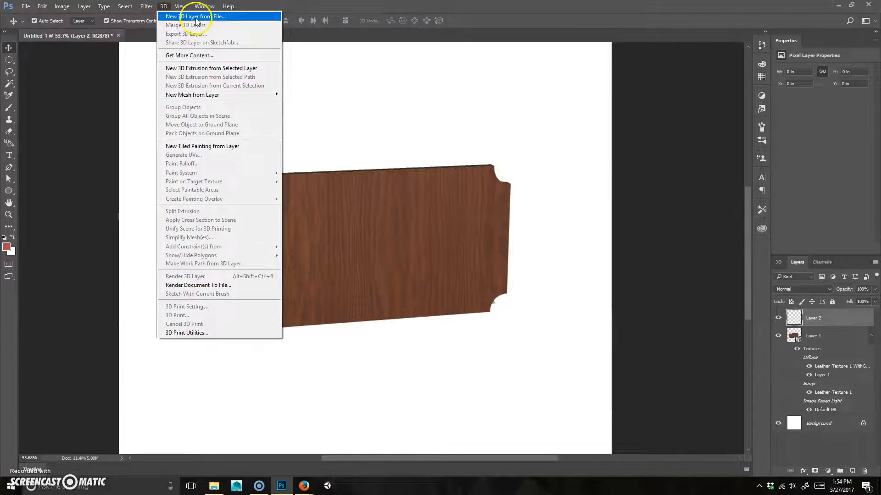
pyautogui.moveTo(227, 98)
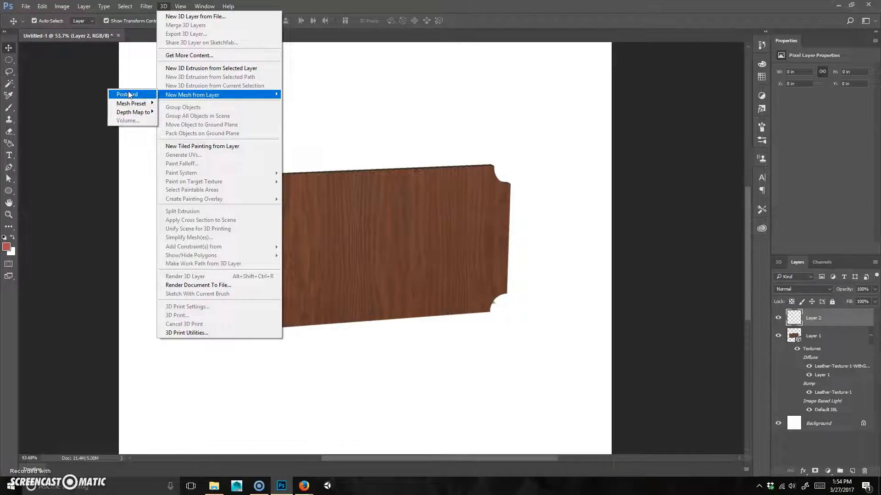
pyautogui.moveTo(148, 107)
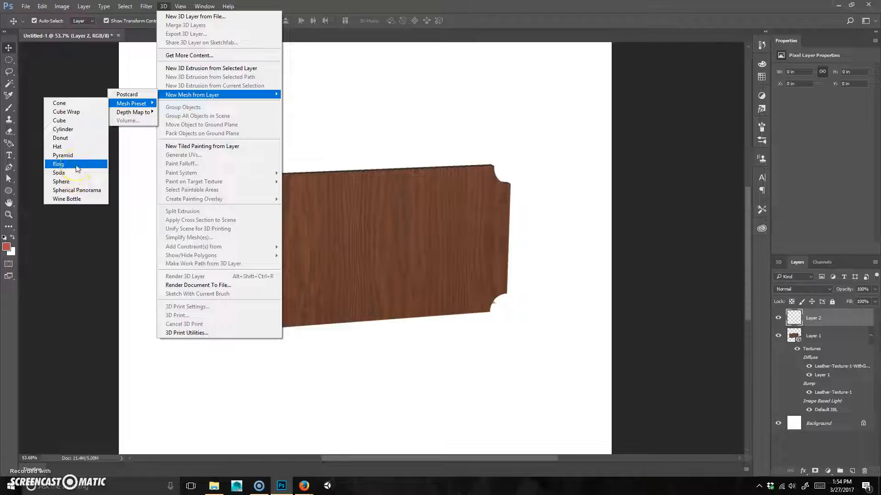
pyautogui.click(357, 97)
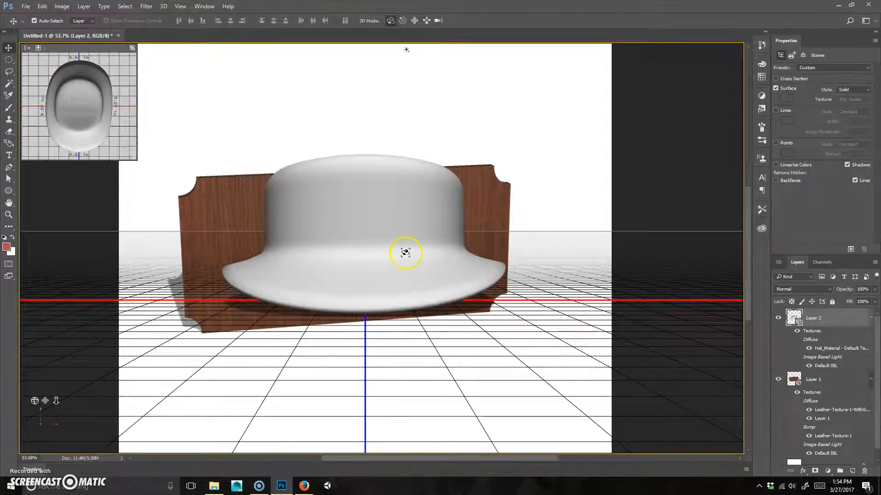
pyautogui.moveTo(384, 266); pyautogui.dragTo(431, 257)
pyautogui.moveTo(786, 324); pyautogui.dragTo(865, 470)
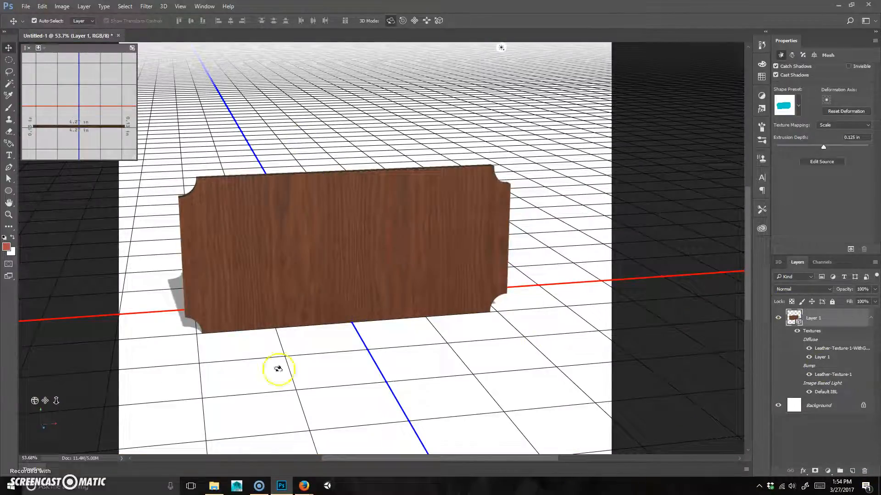
# Switch to the class page in Firefox and open the SculptGL link under Digital Sculpting Software
pyautogui.moveTo(298, 479)
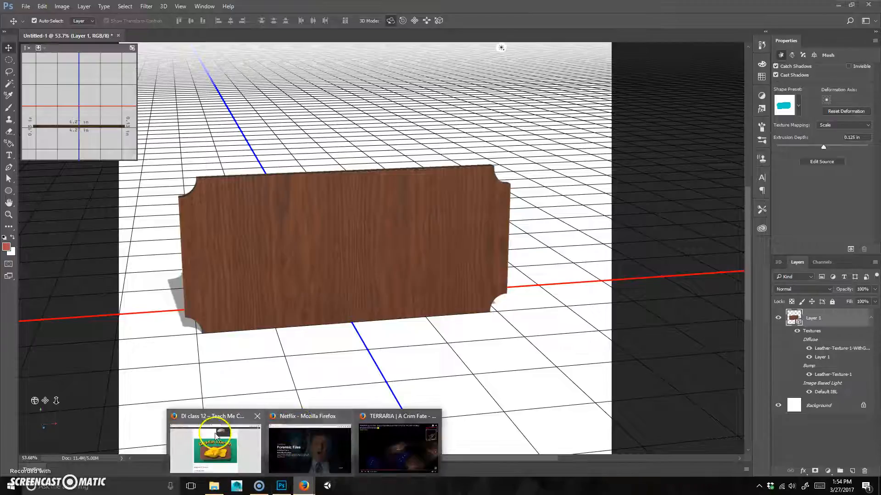
pyautogui.click(216, 435)
pyautogui.scroll(5, 449, 283)
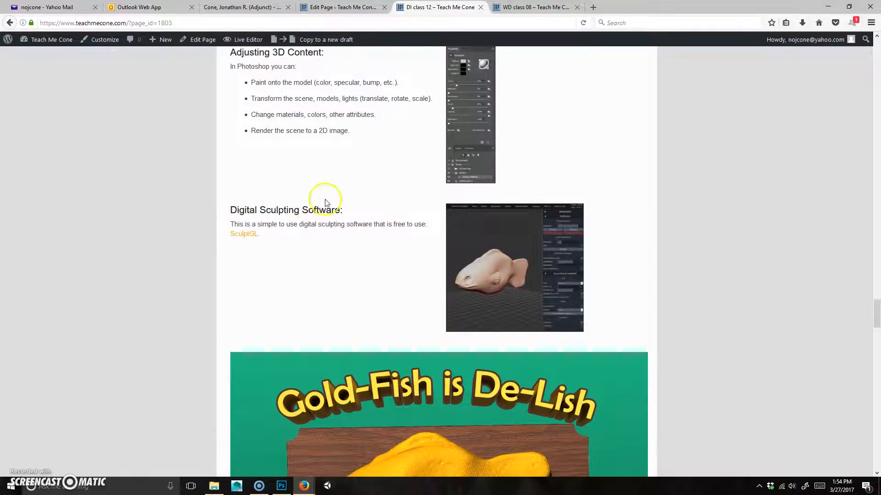
pyautogui.click(250, 235)
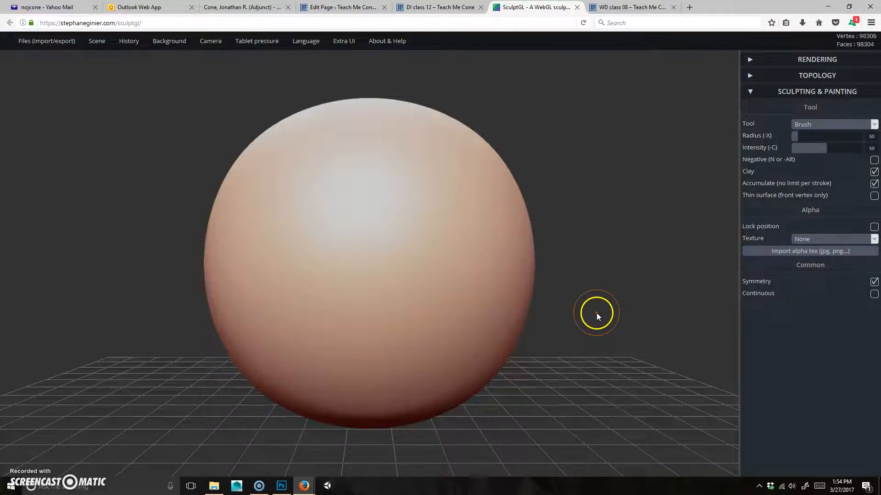
# Reveal the topology settings alongside the sculpting settings and select the Move tool for shaping the sphere
pyautogui.moveTo(595, 345)
pyautogui.mouseDown()
pyautogui.moveTo(612, 344)
pyautogui.moveTo(411, 362)
pyautogui.moveTo(475, 367)
pyautogui.mouseUp()
pyautogui.keyDown('alt'); pyautogui.moveTo(614, 375); pyautogui.dragTo(521, 307); pyautogui.keyUp('alt')
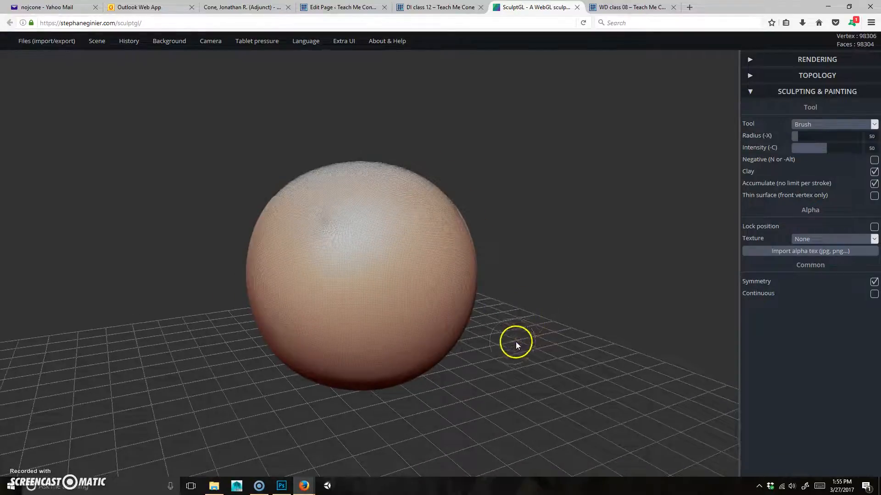
pyautogui.moveTo(516, 343); pyautogui.dragTo(576, 378)
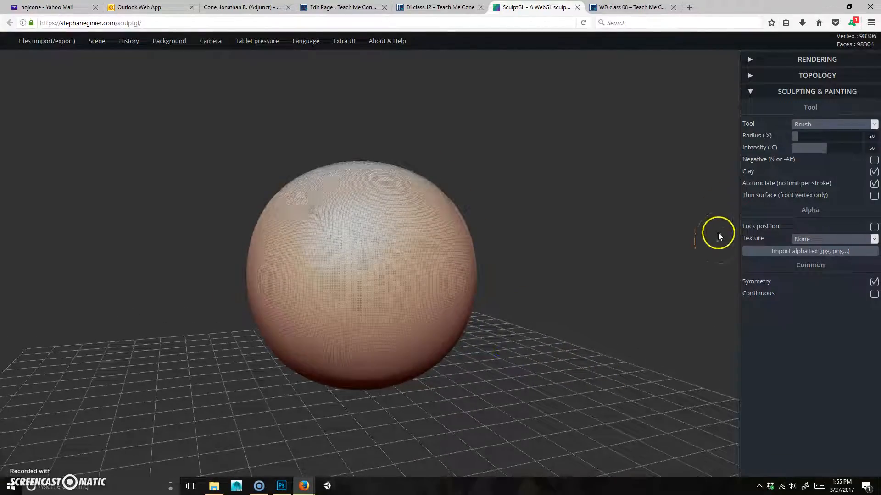
pyautogui.click(750, 92)
pyautogui.click(748, 76)
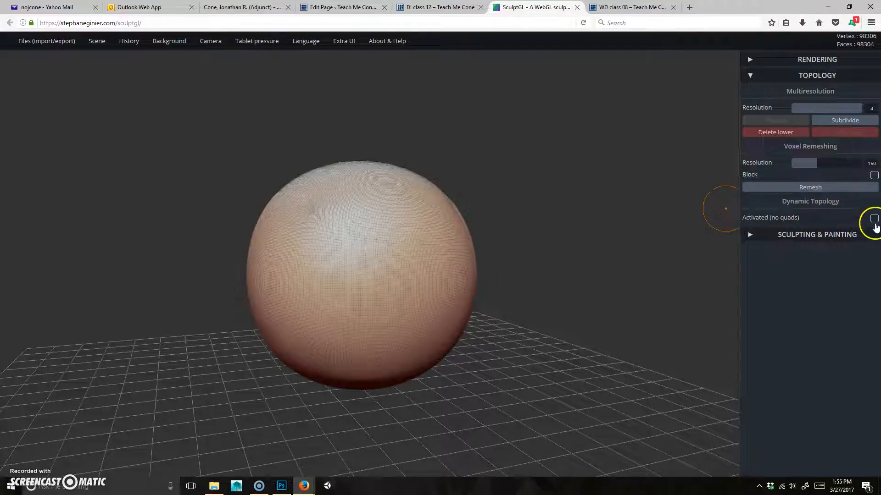
pyautogui.click(762, 241)
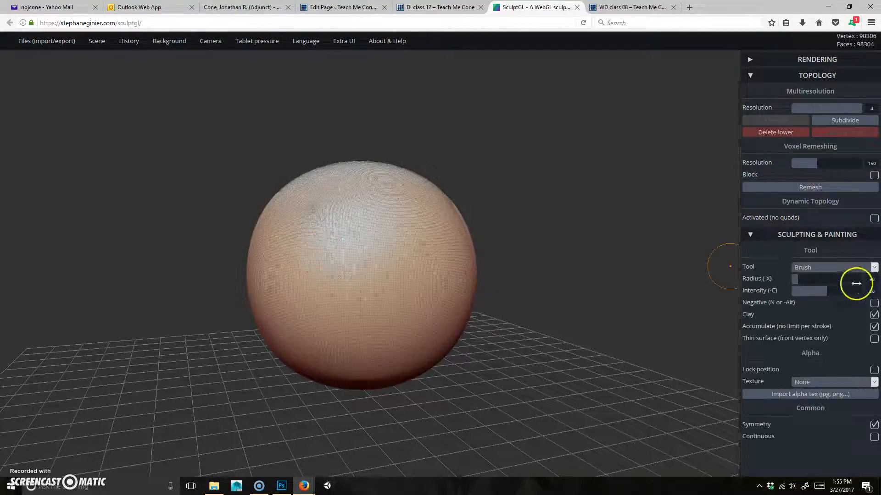
pyautogui.click(860, 268)
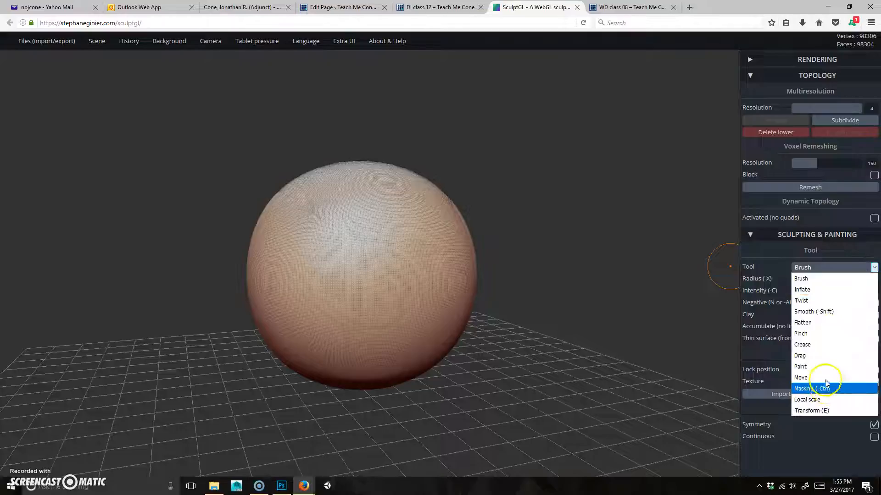
pyautogui.click(809, 378)
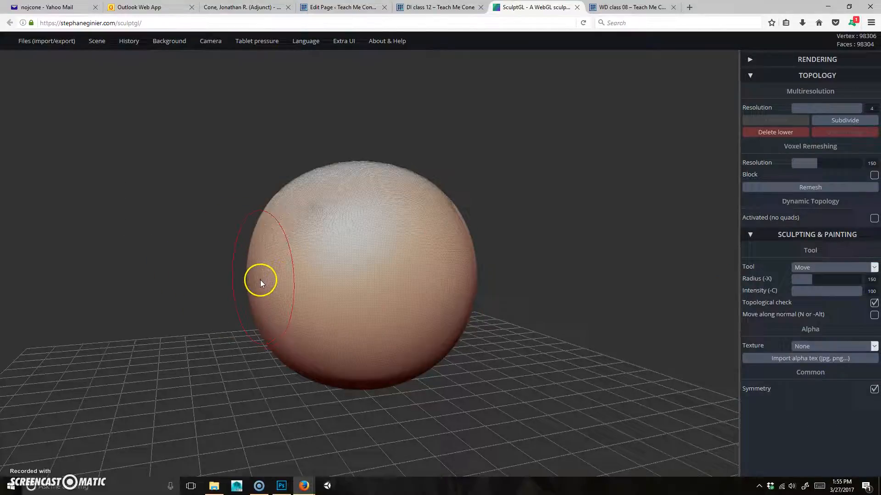
# Try stretching the sphere's side with a Move radius of 314, turn on Move along normal, and undo the stretch
pyautogui.press('x')
pyautogui.moveTo(254, 276)
pyautogui.mouseDown()
pyautogui.moveTo(218, 267)
pyautogui.moveTo(110, 208)
pyautogui.moveTo(67, 198)
pyautogui.mouseUp()
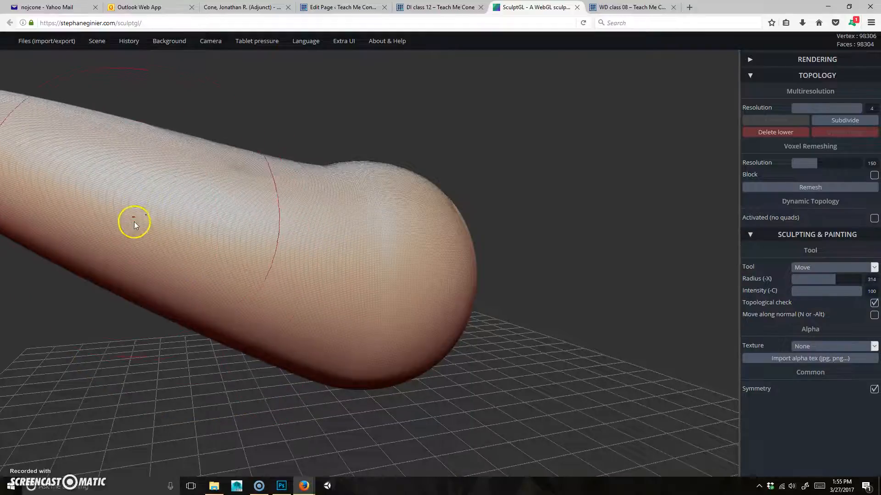
pyautogui.press('n')
pyautogui.hotkey('ctrl', 'z')
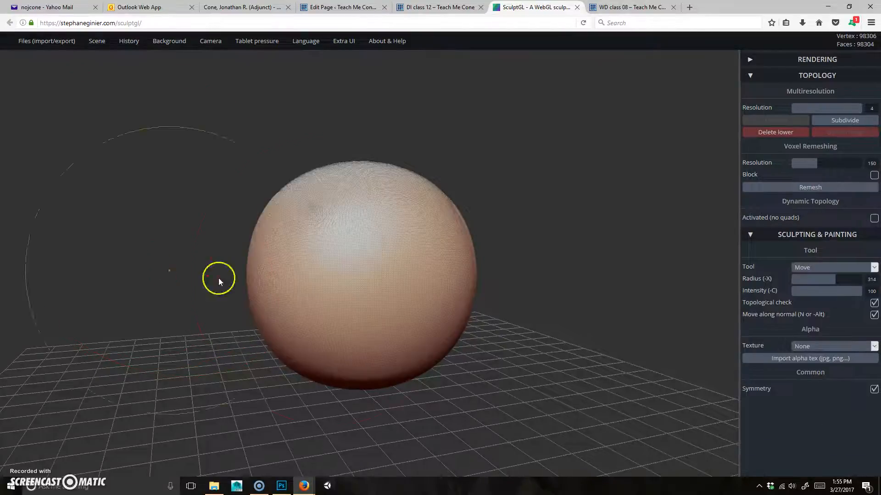
# Reduce the Move radius to 16, try pulling a thin spike from the sphere's side, and undo it
pyautogui.click(432, 134)
pyautogui.press('x')
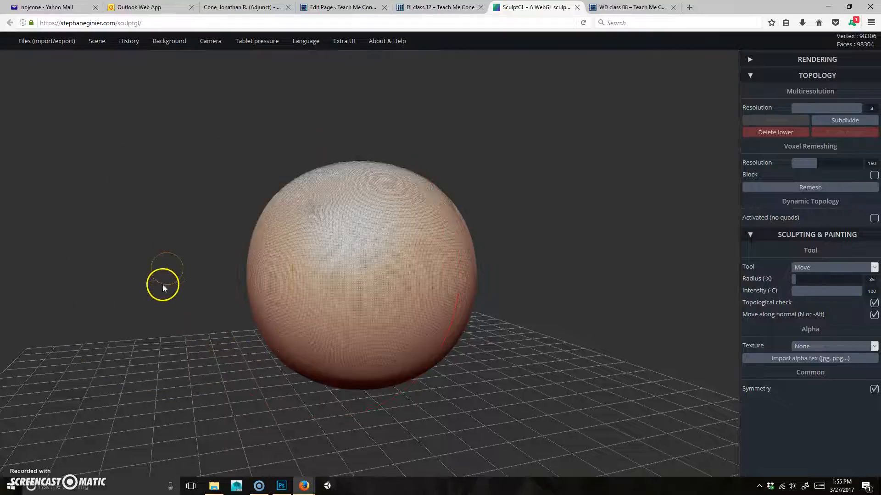
pyautogui.press('x')
pyautogui.moveTo(266, 254); pyautogui.dragTo(255, 252)
pyautogui.moveTo(156, 229); pyautogui.dragTo(166, 258)
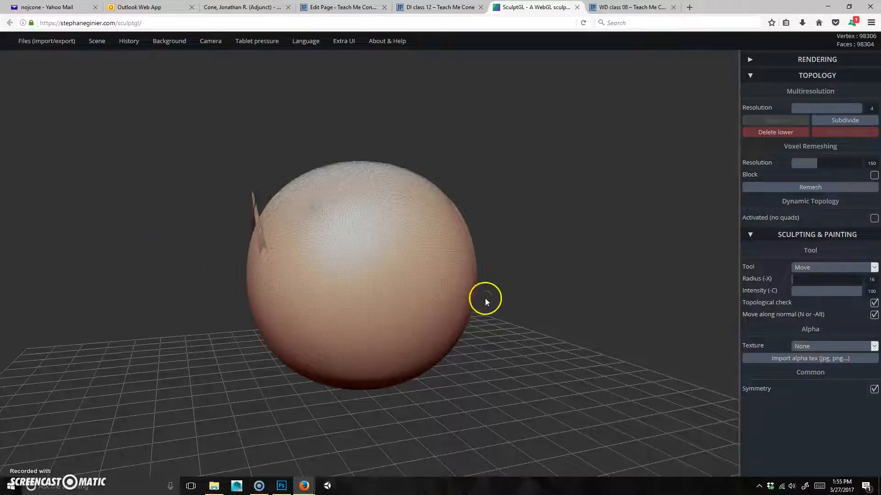
pyautogui.hotkey('ctrl', 'z')
# Try pulling another thin spike from the opposite side of the sphere, inspect it up close, and undo it
pyautogui.moveTo(538, 319); pyautogui.dragTo(486, 326)
pyautogui.moveTo(452, 300)
pyautogui.mouseDown()
pyautogui.moveTo(535, 329)
pyautogui.moveTo(511, 319)
pyautogui.mouseUp()
pyautogui.moveTo(526, 354)
pyautogui.keyDown('alt'); pyautogui.mouseDown()
pyautogui.moveTo(554, 326)
pyautogui.moveTo(495, 353)
pyautogui.moveTo(511, 345)
pyautogui.mouseUp(); pyautogui.keyUp('alt')
pyautogui.scroll(3, 486, 333)
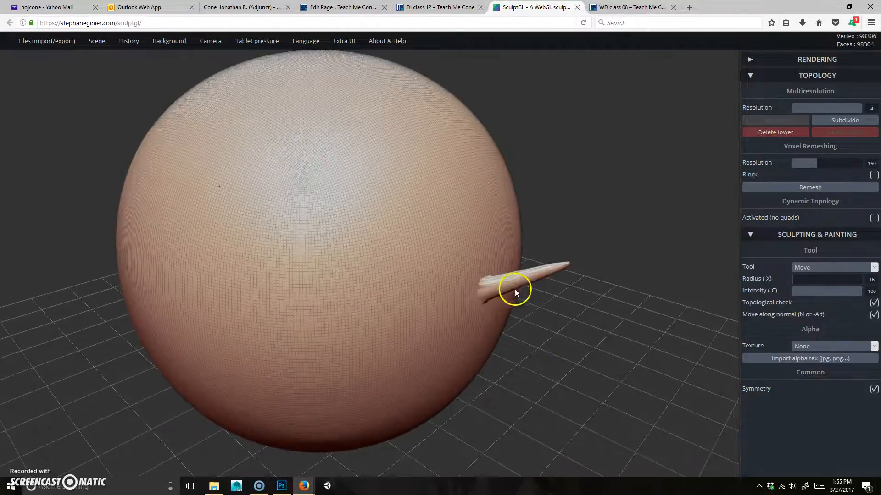
pyautogui.moveTo(514, 291); pyautogui.dragTo(568, 367)
pyautogui.hotkey('ctrl', 'z')
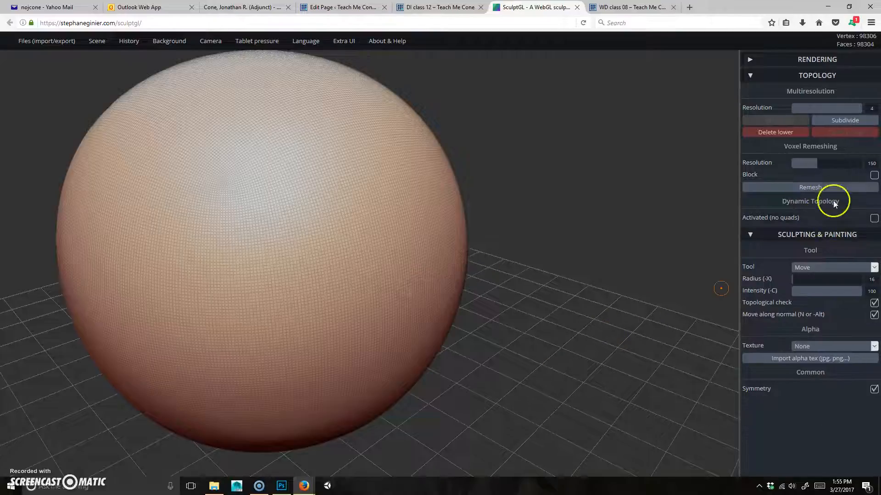
# Activate dynamic topology, testing it with a pulled spike and a remesh, and undo both tests
pyautogui.click(874, 218)
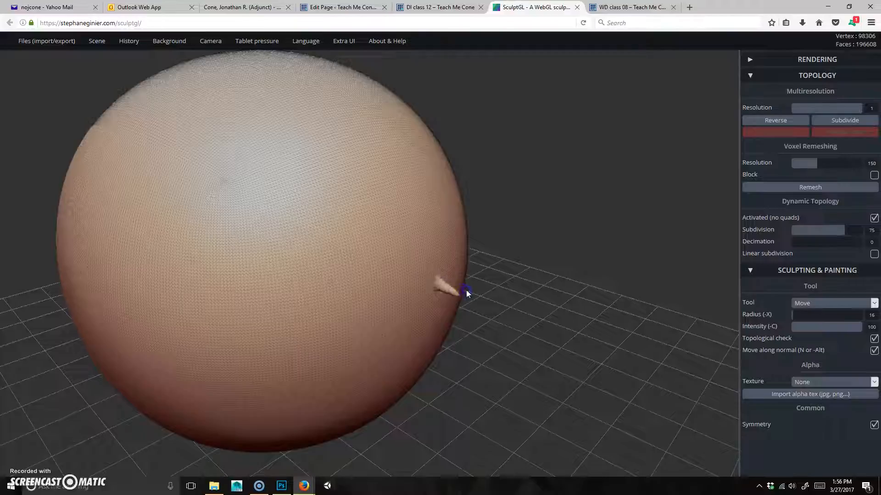
pyautogui.moveTo(509, 311); pyautogui.dragTo(510, 311)
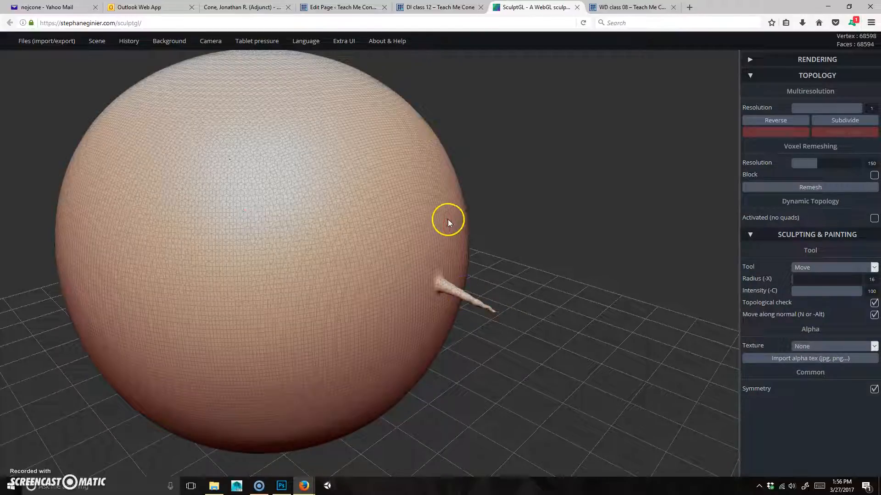
pyautogui.hotkey('ctrl', 'z')
pyautogui.hotkey('ctrl', 'z')
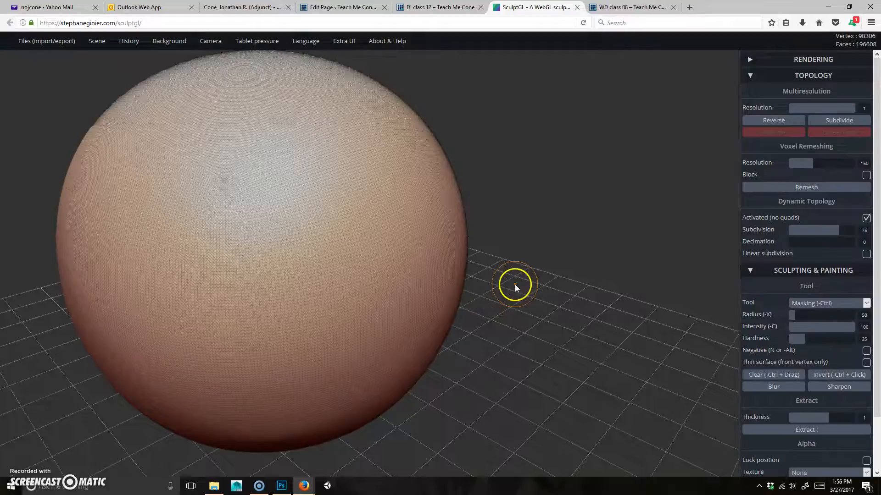
# Enlarge the Move tool's radius to 195 and try pulling the sphere's upper side, undoing the pull
pyautogui.moveTo(542, 318); pyautogui.dragTo(481, 331)
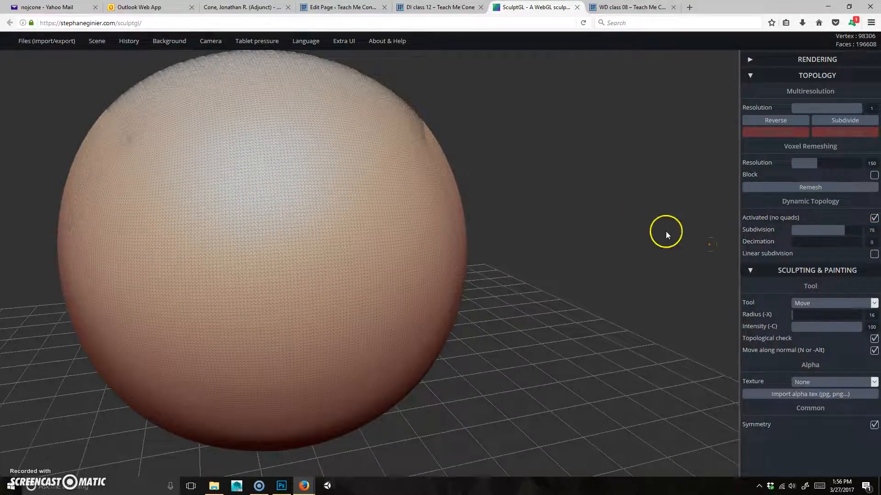
pyautogui.keyDown('alt'); pyautogui.moveTo(559, 267); pyautogui.dragTo(486, 312); pyautogui.keyUp('alt')
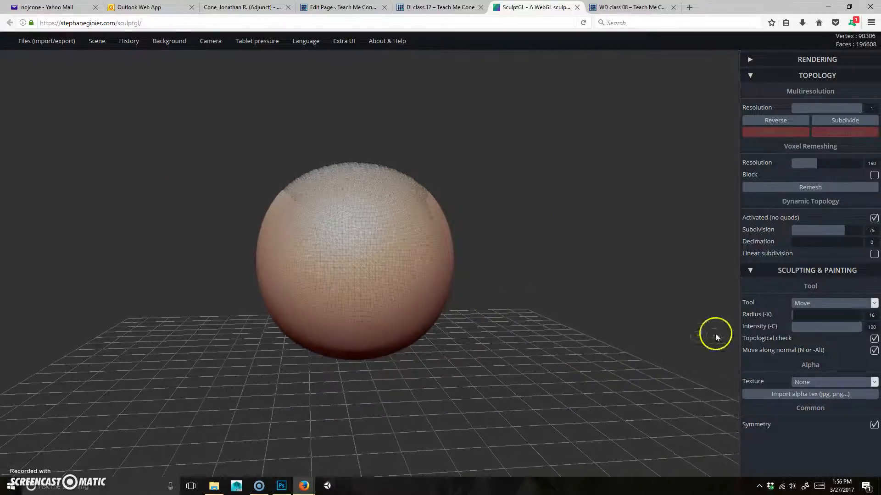
pyautogui.click(861, 304)
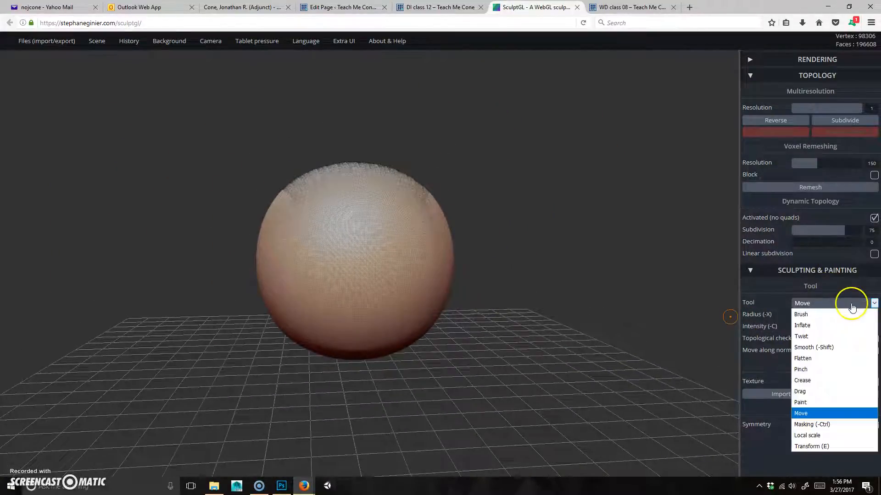
pyautogui.click(801, 413)
pyautogui.moveTo(526, 286); pyautogui.dragTo(513, 282)
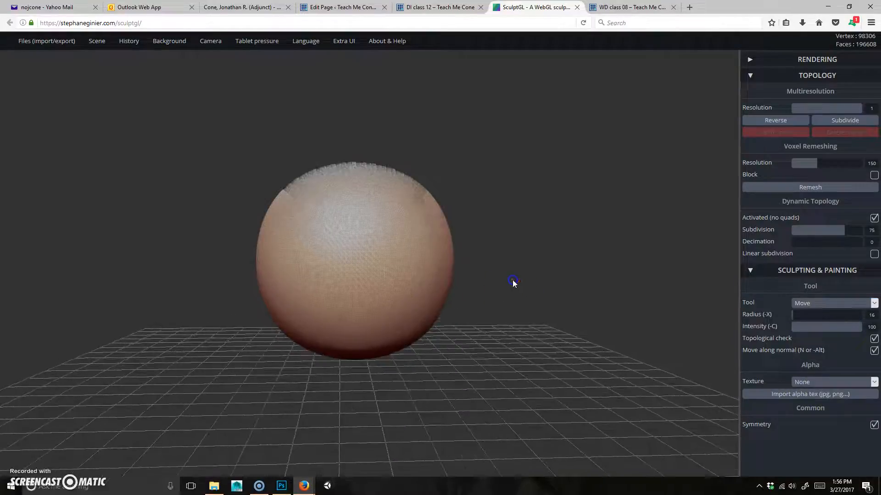
pyautogui.press('x')
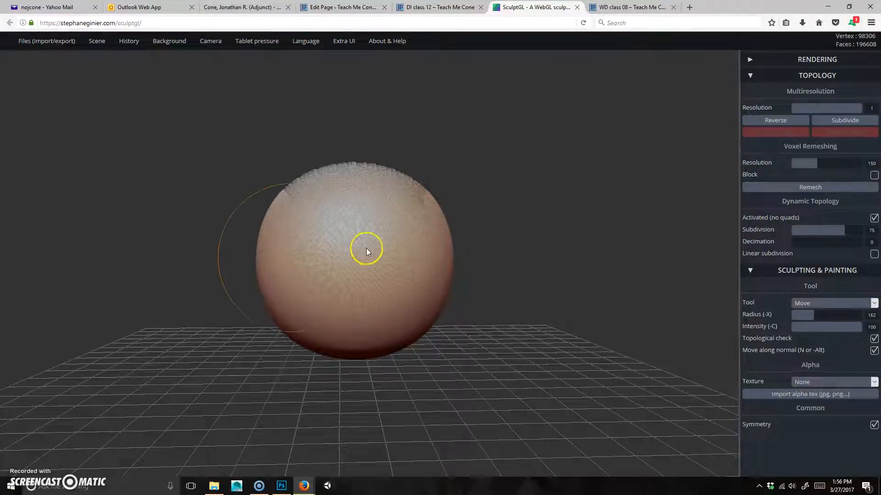
pyautogui.moveTo(281, 220)
pyautogui.mouseDown()
pyautogui.moveTo(239, 161)
pyautogui.moveTo(285, 217)
pyautogui.moveTo(343, 258)
pyautogui.mouseUp()
pyautogui.moveTo(181, 384); pyautogui.dragTo(349, 340)
pyautogui.hotkey('ctrl', 'z')
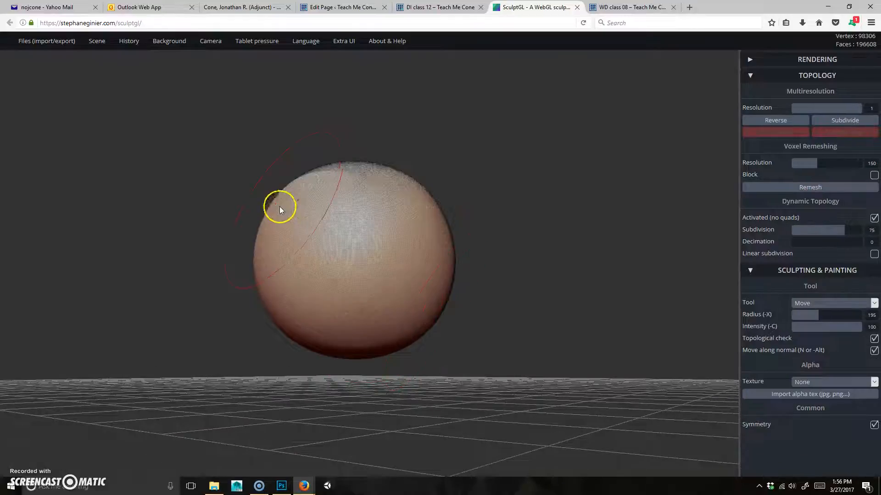
# Pull rounded lobes out of the sphere's upper sides and bulge its lower side outward with the Move tool
pyautogui.moveTo(287, 210)
pyautogui.mouseDown()
pyautogui.moveTo(260, 192)
pyautogui.moveTo(334, 232)
pyautogui.mouseUp()
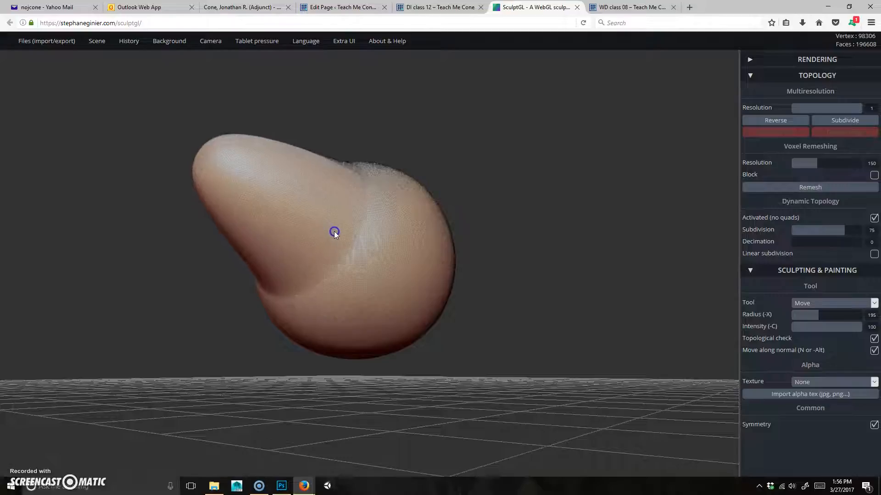
pyautogui.moveTo(531, 359)
pyautogui.mouseDown()
pyautogui.moveTo(556, 329)
pyautogui.moveTo(489, 350)
pyautogui.moveTo(428, 246)
pyautogui.moveTo(509, 260)
pyautogui.moveTo(448, 218)
pyautogui.moveTo(537, 275)
pyautogui.moveTo(496, 265)
pyautogui.mouseUp()
pyautogui.moveTo(434, 212); pyautogui.dragTo(499, 213)
pyautogui.moveTo(457, 285); pyautogui.dragTo(477, 304)
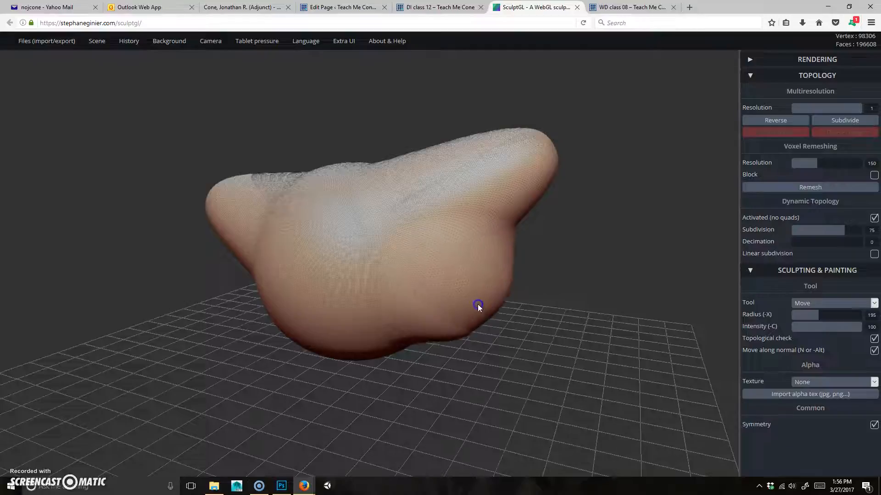
# Reshape the side of the model below the lobe and stretch it into a longer, tapered form
pyautogui.moveTo(363, 431)
pyautogui.mouseDown()
pyautogui.moveTo(379, 403)
pyautogui.moveTo(296, 323)
pyautogui.moveTo(260, 298)
pyautogui.moveTo(246, 305)
pyautogui.moveTo(299, 288)
pyautogui.mouseUp()
pyautogui.moveTo(191, 248)
pyautogui.mouseDown()
pyautogui.moveTo(195, 334)
pyautogui.moveTo(203, 285)
pyautogui.mouseUp()
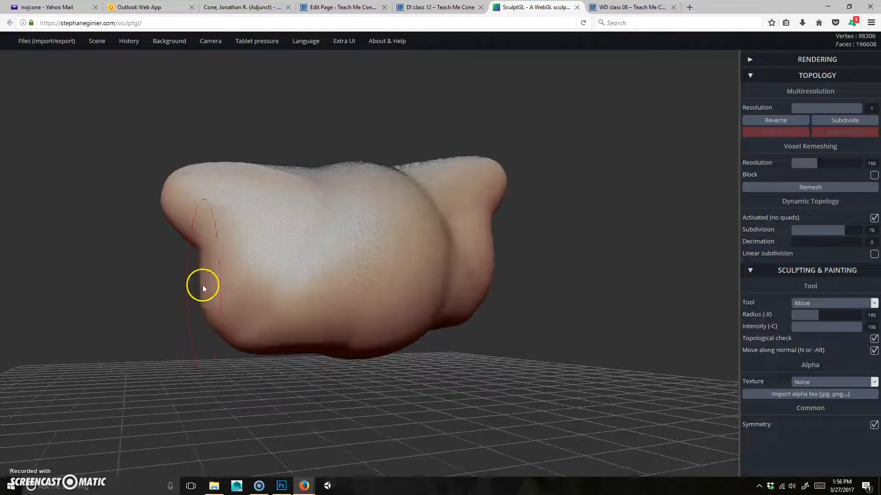
pyautogui.moveTo(197, 254)
pyautogui.mouseDown()
pyautogui.moveTo(157, 247)
pyautogui.moveTo(252, 248)
pyautogui.mouseUp()
pyautogui.moveTo(426, 398)
pyautogui.mouseDown()
pyautogui.moveTo(527, 376)
pyautogui.moveTo(467, 243)
pyautogui.moveTo(339, 248)
pyautogui.moveTo(182, 292)
pyautogui.moveTo(106, 261)
pyautogui.mouseUp()
# Smooth the upper surface between the lobes with the Smooth tool and view the mesh up close
pyautogui.press('shift')
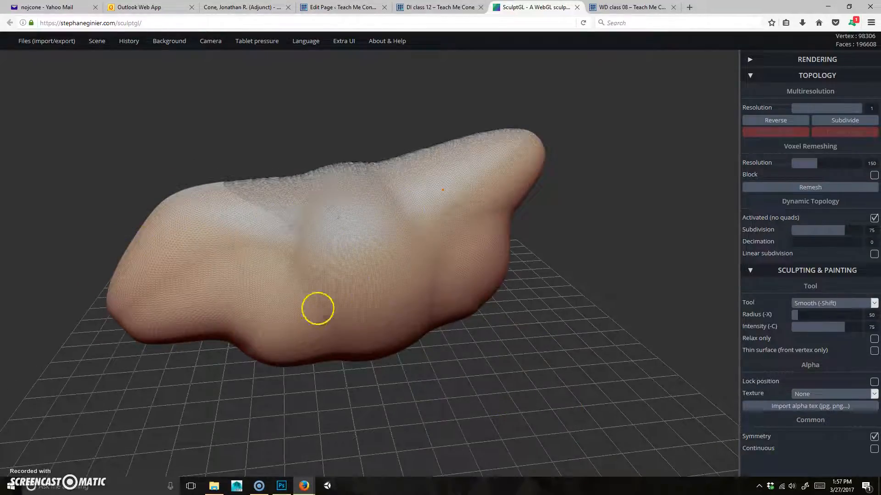
pyautogui.click(287, 180)
pyautogui.moveTo(436, 440); pyautogui.dragTo(533, 392, button='right')
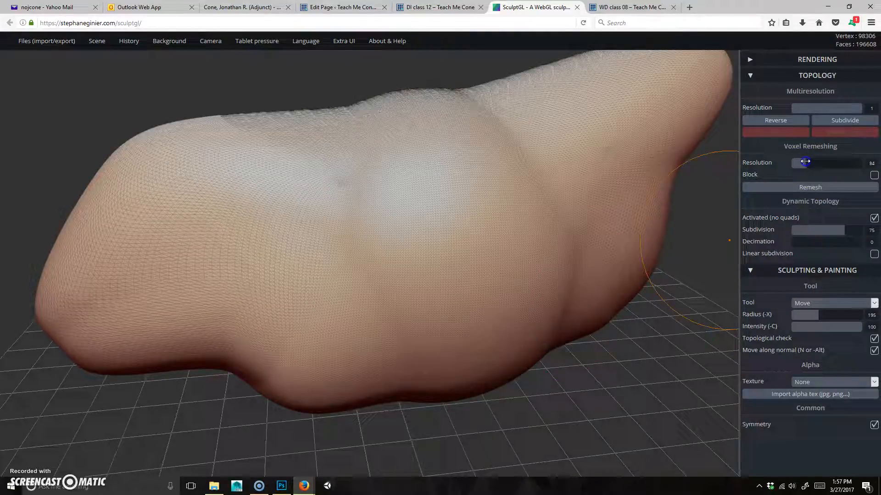
# Voxel remesh the model at resolution 69 and smooth out the hump on its upper side with a Smooth radius of 237
pyautogui.click(809, 188)
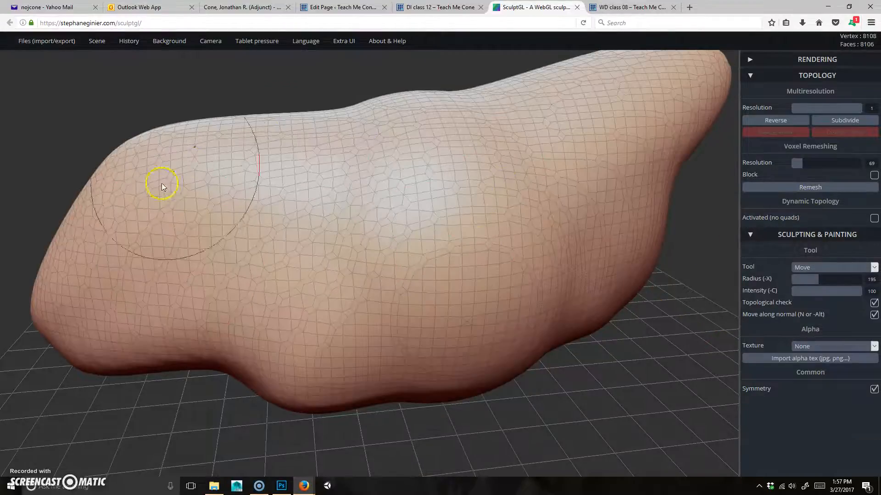
pyautogui.keyDown('alt'); pyautogui.moveTo(578, 367); pyautogui.dragTo(607, 401); pyautogui.keyUp('alt')
pyautogui.moveTo(546, 260)
pyautogui.keyDown('shift'); pyautogui.mouseDown()
pyautogui.moveTo(504, 235)
pyautogui.moveTo(506, 263)
pyautogui.mouseUp(); pyautogui.keyUp('shift')
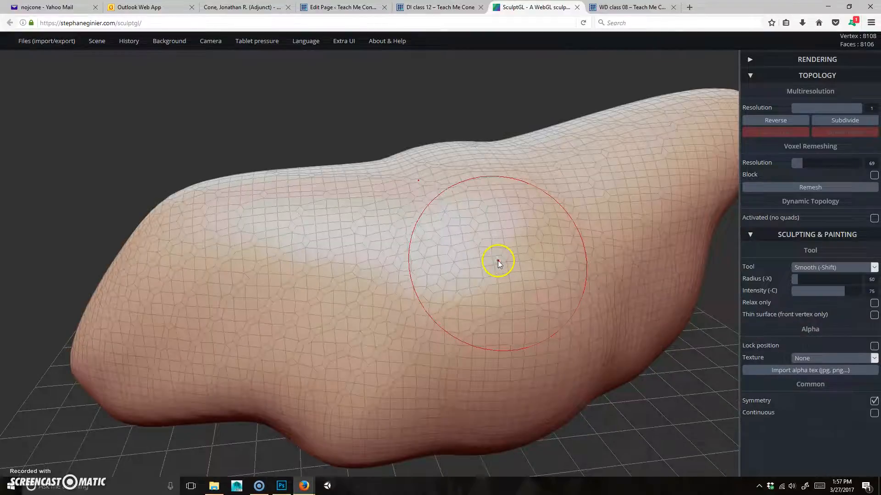
pyautogui.press('x')
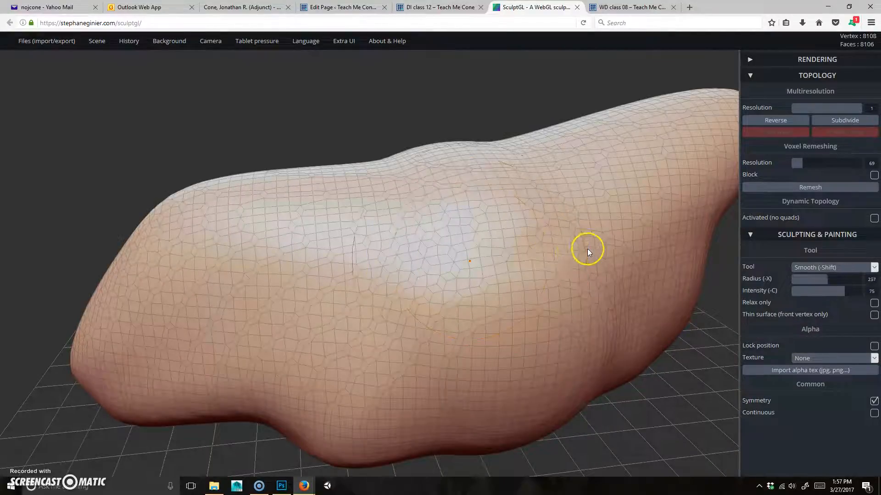
pyautogui.moveTo(516, 251)
pyautogui.keyDown('shift'); pyautogui.mouseDown()
pyautogui.moveTo(487, 253)
pyautogui.moveTo(497, 191)
pyautogui.moveTo(543, 138)
pyautogui.moveTo(137, 205)
pyautogui.moveTo(500, 378)
pyautogui.mouseUp(); pyautogui.keyUp('shift')
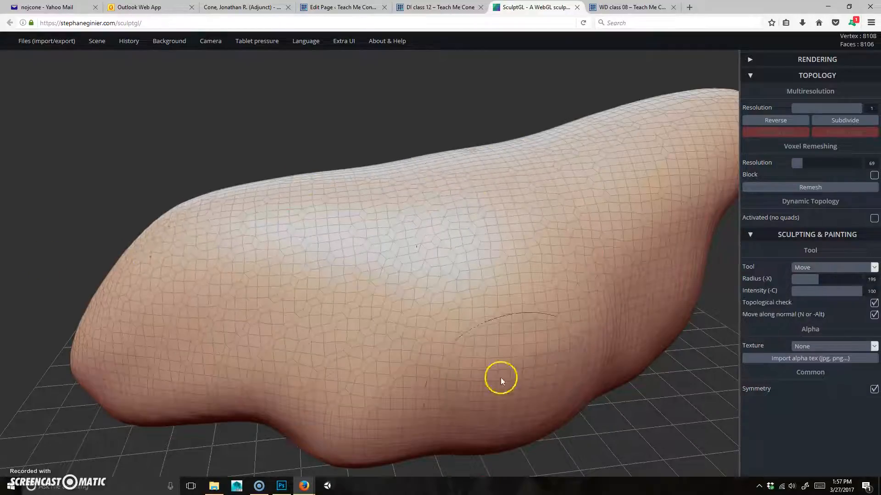
# Even out the remeshed body's side and lower surface with the Smooth tool
pyautogui.moveTo(666, 464); pyautogui.dragTo(637, 377)
pyautogui.keyDown('alt'); pyautogui.moveTo(541, 362); pyautogui.dragTo(626, 452); pyautogui.keyUp('alt')
pyautogui.moveTo(674, 340)
pyautogui.keyDown('shift'); pyautogui.mouseDown()
pyautogui.moveTo(453, 386)
pyautogui.moveTo(750, 367)
pyautogui.moveTo(211, 359)
pyautogui.mouseUp(); pyautogui.keyUp('shift')
pyautogui.moveTo(645, 440)
pyautogui.mouseDown()
pyautogui.moveTo(474, 450)
pyautogui.moveTo(562, 444)
pyautogui.mouseUp()
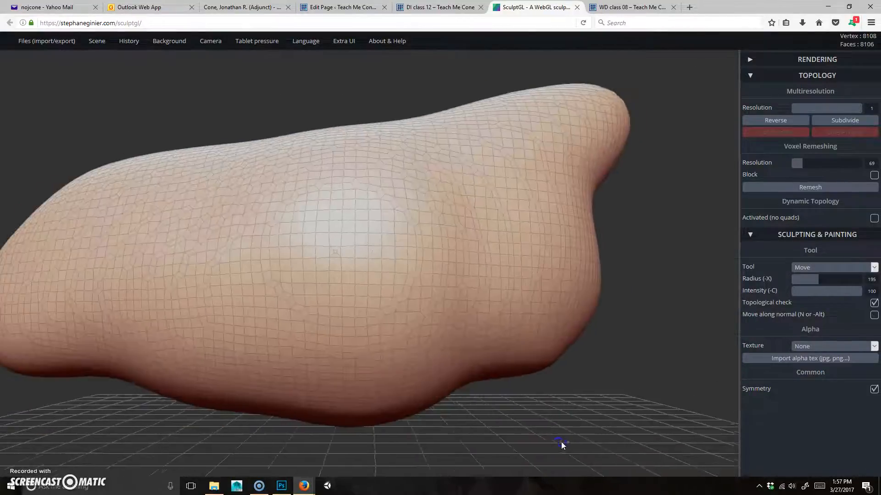
pyautogui.moveTo(441, 377)
pyautogui.keyDown('shift'); pyautogui.mouseDown()
pyautogui.moveTo(501, 373)
pyautogui.moveTo(489, 386)
pyautogui.mouseUp(); pyautogui.keyUp('shift')
pyautogui.moveTo(550, 424); pyautogui.dragTo(613, 425)
# Enlarge the Move tool's radius to 234 and pull the rear lobes into a forked tail
pyautogui.press('x')
pyautogui.moveTo(599, 386)
pyautogui.mouseDown()
pyautogui.moveTo(600, 354)
pyautogui.moveTo(619, 400)
pyautogui.moveTo(604, 377)
pyautogui.mouseUp()
pyautogui.keyDown('alt'); pyautogui.moveTo(651, 424); pyautogui.dragTo(466, 344); pyautogui.keyUp('alt')
pyautogui.moveTo(450, 197); pyautogui.dragTo(444, 139)
pyautogui.moveTo(564, 336)
pyautogui.mouseDown()
pyautogui.moveTo(582, 278)
pyautogui.moveTo(619, 271)
pyautogui.moveTo(541, 274)
pyautogui.mouseUp()
pyautogui.moveTo(487, 360); pyautogui.dragTo(553, 400)
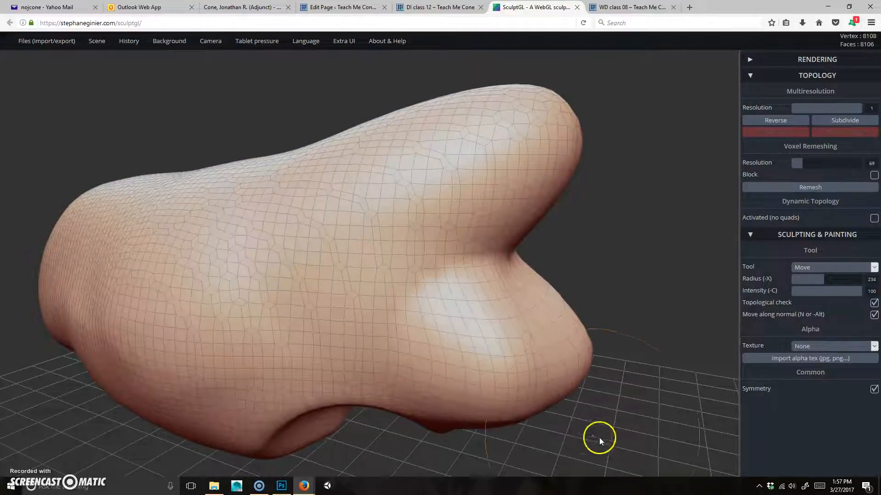
# Adjust the outline of the fish's body with the Move tool from several sides
pyautogui.moveTo(637, 425); pyautogui.dragTo(556, 417)
pyautogui.moveTo(374, 392)
pyautogui.mouseDown()
pyautogui.moveTo(434, 388)
pyautogui.moveTo(371, 389)
pyautogui.mouseUp()
pyautogui.moveTo(550, 400); pyautogui.dragTo(464, 398)
pyautogui.keyDown('alt'); pyautogui.moveTo(532, 385); pyautogui.dragTo(436, 351); pyautogui.keyUp('alt')
pyautogui.moveTo(235, 257)
pyautogui.mouseDown()
pyautogui.moveTo(251, 257)
pyautogui.moveTo(197, 249)
pyautogui.mouseUp()
pyautogui.moveTo(252, 153)
pyautogui.mouseDown()
pyautogui.moveTo(265, 157)
pyautogui.moveTo(215, 153)
pyautogui.mouseUp()
pyautogui.moveTo(360, 407); pyautogui.dragTo(435, 362)
# Smooth the flank and the hollow on the underside with the Smooth tool at radius 239
pyautogui.moveTo(345, 286)
pyautogui.mouseDown()
pyautogui.moveTo(326, 277)
pyautogui.moveTo(270, 207)
pyautogui.mouseUp()
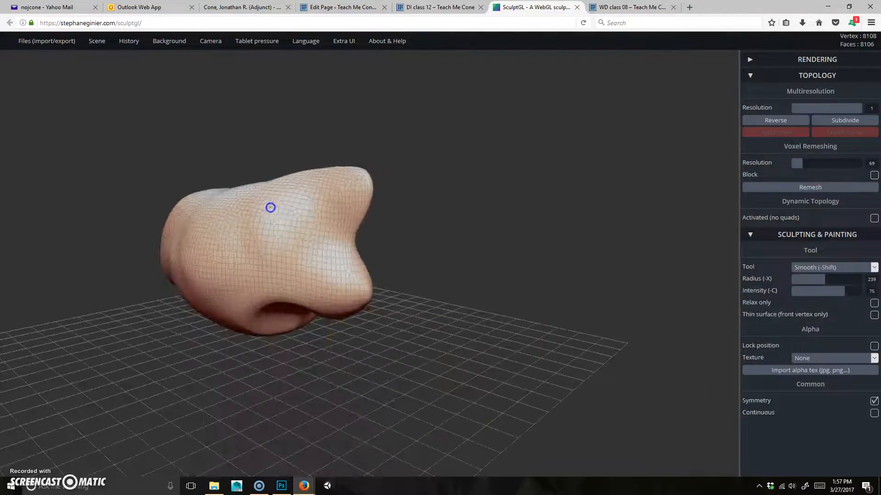
pyautogui.moveTo(397, 381); pyautogui.dragTo(490, 374)
pyautogui.press('shift')
pyautogui.keyDown('shift'); pyautogui.moveTo(282, 334); pyautogui.dragTo(284, 275); pyautogui.keyUp('shift')
pyautogui.moveTo(278, 390); pyautogui.dragTo(411, 385, button='middle')
pyautogui.moveTo(511, 372); pyautogui.dragTo(401, 367, button='middle')
pyautogui.moveTo(402, 368)
pyautogui.mouseDown()
pyautogui.moveTo(387, 367)
pyautogui.moveTo(409, 359)
pyautogui.mouseUp()
pyautogui.moveTo(408, 360); pyautogui.dragTo(427, 353)
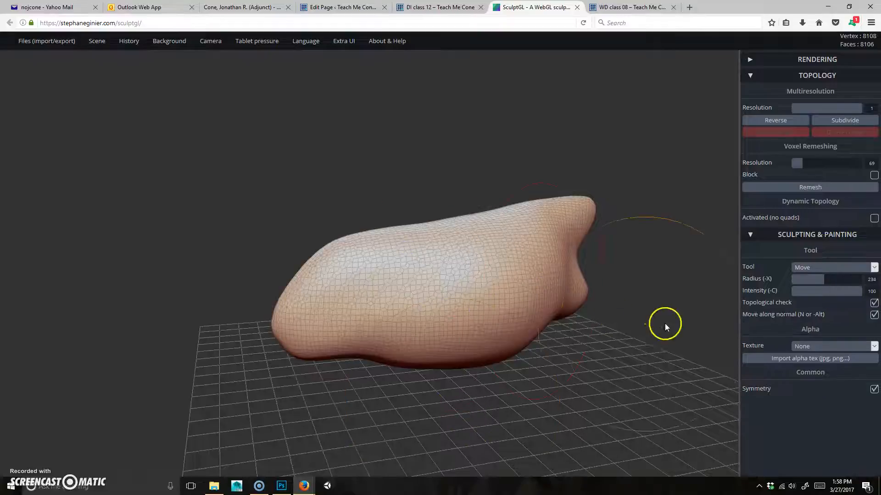
# Switch to the Brush tool and turn on dynamic topology for the mesh
pyautogui.click(811, 267)
pyautogui.click(825, 276)
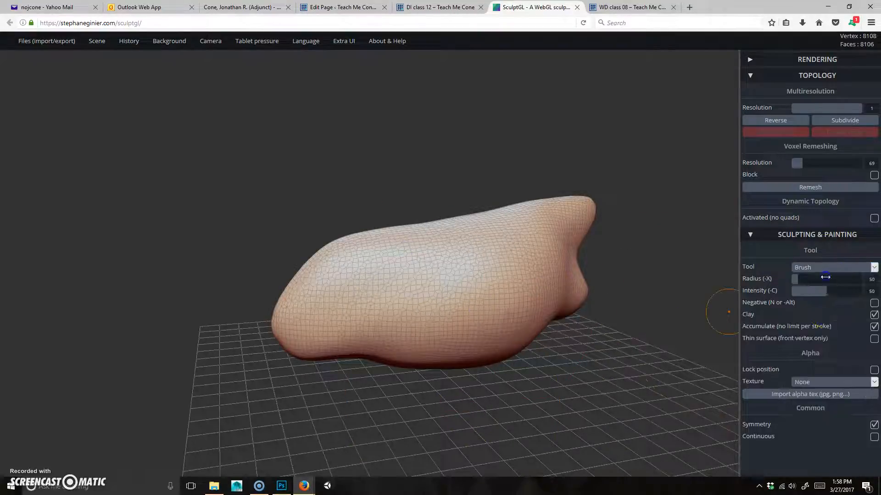
pyautogui.click(874, 219)
pyautogui.moveTo(552, 351); pyautogui.dragTo(609, 333)
pyautogui.scroll(5, 642, 344)
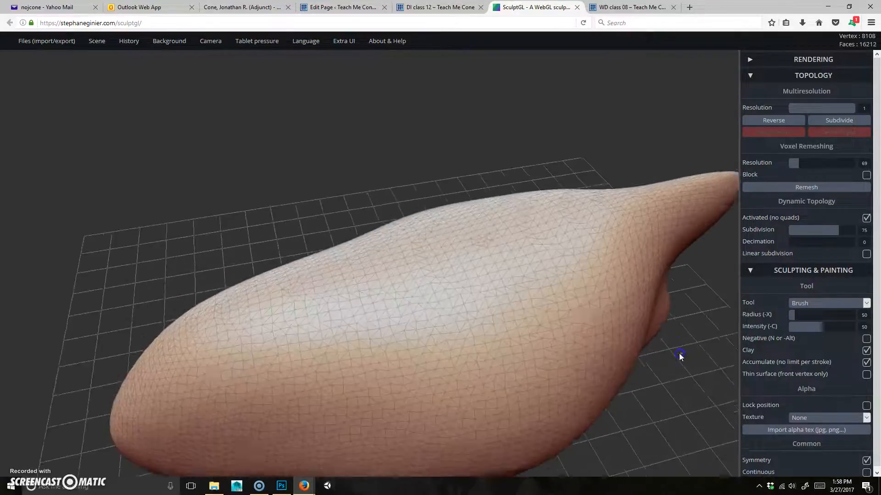
pyautogui.keyDown('ctrl'); pyautogui.moveTo(679, 353); pyautogui.dragTo(692, 359, button='right'); pyautogui.keyUp('ctrl')
pyautogui.press('f')
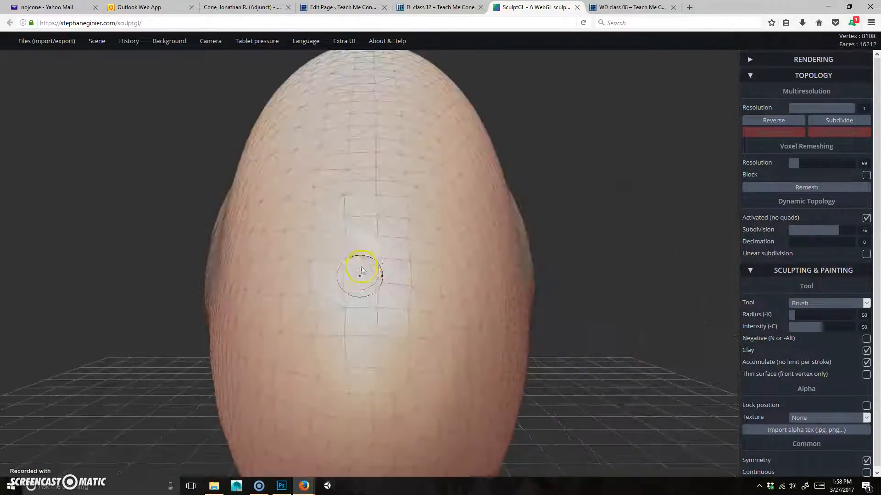
# Try a brush stroke along the fish's back at radius 34 and undo it
pyautogui.moveTo(578, 333)
pyautogui.mouseDown()
pyautogui.moveTo(494, 401)
pyautogui.moveTo(588, 376)
pyautogui.moveTo(530, 367)
pyautogui.moveTo(548, 351)
pyautogui.mouseUp()
pyautogui.scroll(-3, 531, 367)
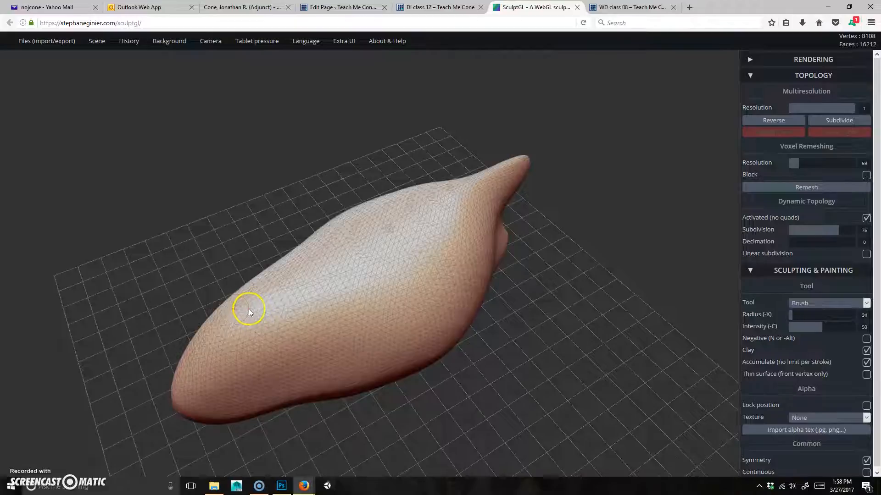
pyautogui.moveTo(244, 310); pyautogui.dragTo(319, 259)
pyautogui.hotkey('ctrl', 'z')
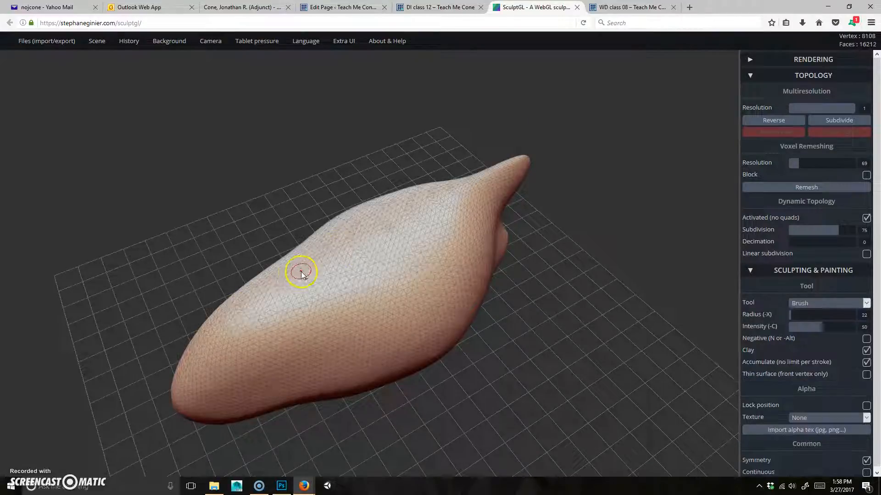
# Hide the wireframe, brush a raised ridge along the middle of the back at radius 22, and smooth it
pyautogui.press('w')
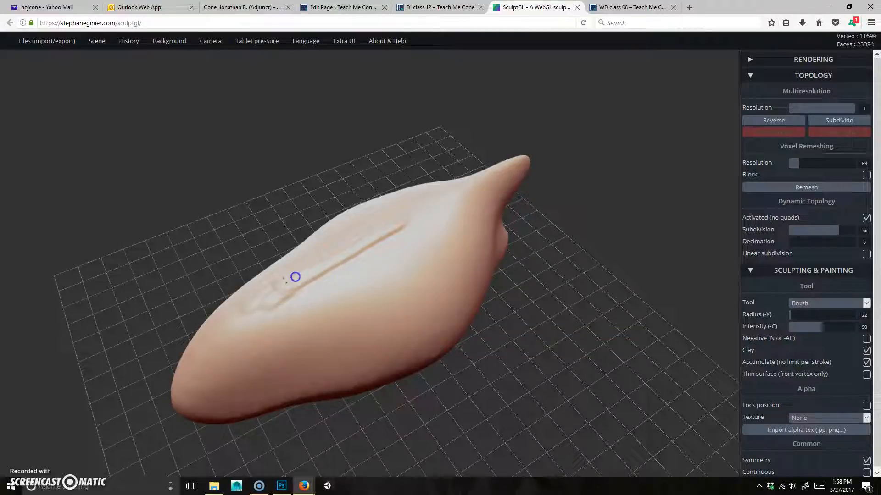
pyautogui.moveTo(295, 277); pyautogui.dragTo(396, 221)
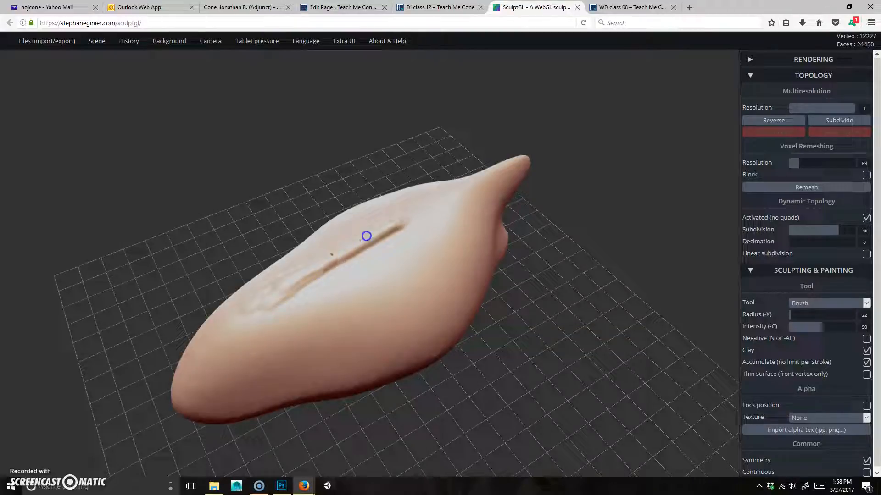
pyautogui.moveTo(340, 257); pyautogui.dragTo(410, 212)
pyautogui.moveTo(373, 247)
pyautogui.keyDown('shift'); pyautogui.mouseDown()
pyautogui.moveTo(358, 250)
pyautogui.moveTo(372, 243)
pyautogui.mouseUp(); pyautogui.keyUp('shift')
# Build the ridge on the back up into a pointed dorsal fin with the Brush tool
pyautogui.moveTo(586, 381)
pyautogui.mouseDown()
pyautogui.moveTo(553, 315)
pyautogui.moveTo(560, 329)
pyautogui.mouseUp()
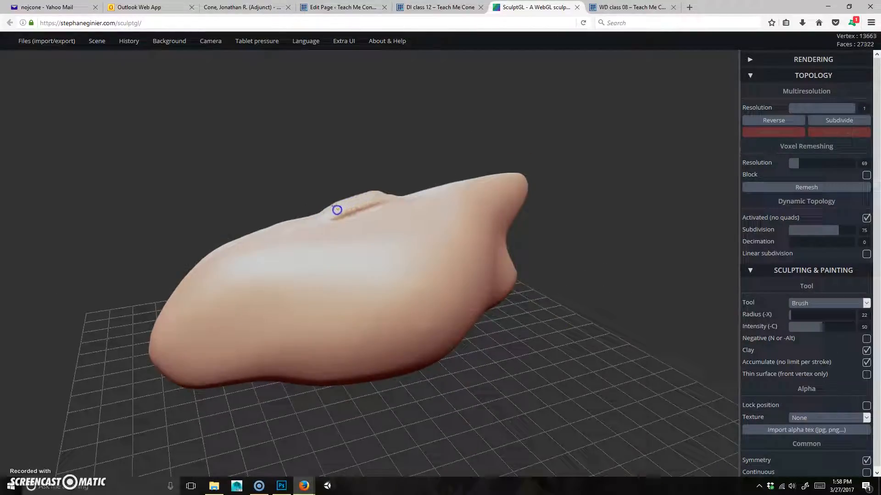
pyautogui.moveTo(336, 208); pyautogui.dragTo(322, 214)
pyautogui.moveTo(364, 191)
pyautogui.mouseDown()
pyautogui.moveTo(374, 199)
pyautogui.moveTo(355, 211)
pyautogui.mouseUp()
# Brush a raised fin shape onto the lower side of the body and begin smoothing it
pyautogui.moveTo(483, 417); pyautogui.dragTo(416, 380)
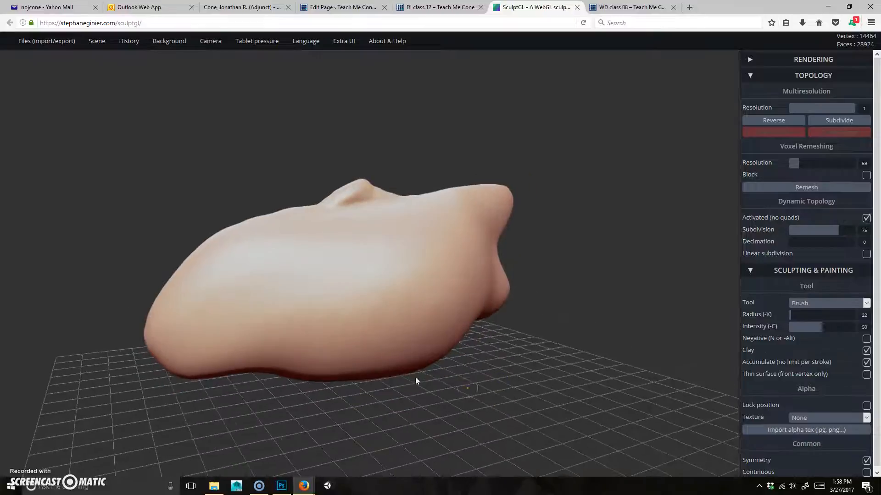
pyautogui.moveTo(330, 325); pyautogui.dragTo(403, 331)
pyautogui.moveTo(352, 315)
pyautogui.mouseDown()
pyautogui.moveTo(390, 324)
pyautogui.moveTo(371, 310)
pyautogui.moveTo(385, 312)
pyautogui.moveTo(364, 321)
pyautogui.mouseUp()
pyautogui.keyDown('shift'); pyautogui.moveTo(363, 324); pyautogui.dragTo(373, 320); pyautogui.keyUp('shift')
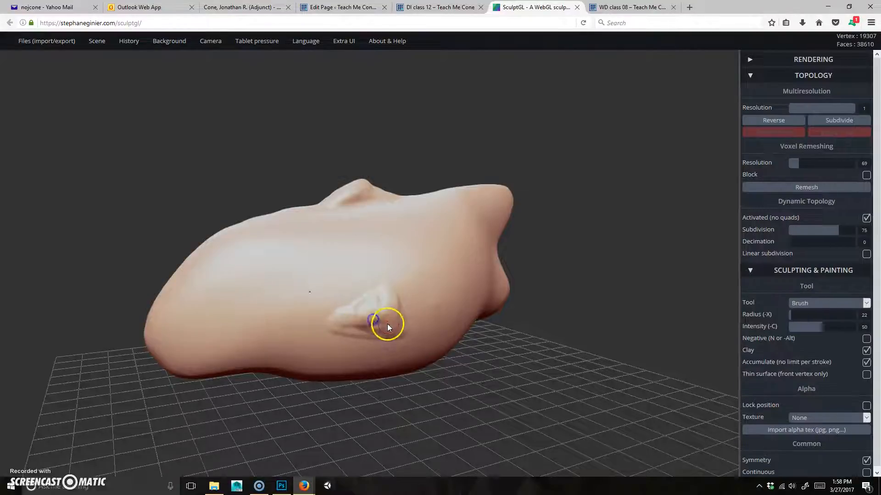
# Reduce the Smooth tool's radius to 32 and refine the side fin into a clean, rounded shape
pyautogui.press('shift')
pyautogui.moveTo(376, 314)
pyautogui.keyDown('shift'); pyautogui.mouseDown()
pyautogui.moveTo(361, 316)
pyautogui.moveTo(379, 329)
pyautogui.moveTo(354, 331)
pyautogui.mouseUp(); pyautogui.keyUp('shift')
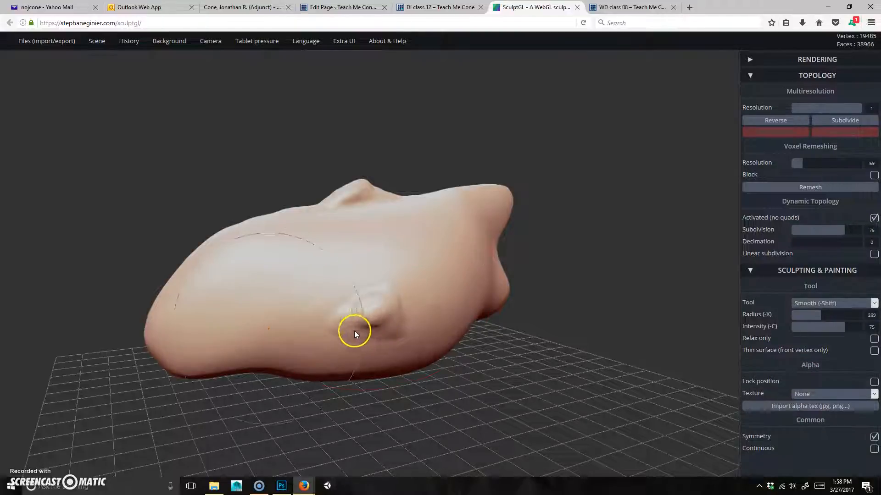
pyautogui.press('x')
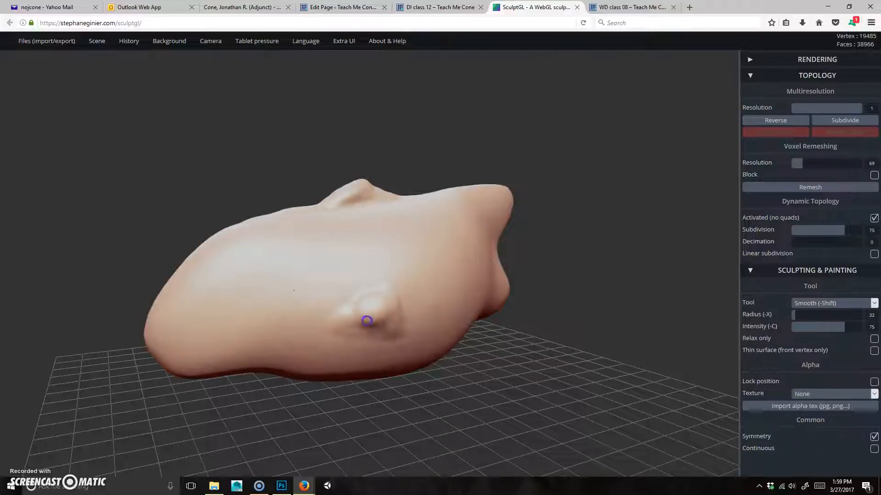
pyautogui.moveTo(366, 334)
pyautogui.keyDown('shift'); pyautogui.mouseDown()
pyautogui.moveTo(388, 296)
pyautogui.moveTo(366, 334)
pyautogui.moveTo(390, 332)
pyautogui.moveTo(379, 314)
pyautogui.mouseUp(); pyautogui.keyUp('shift')
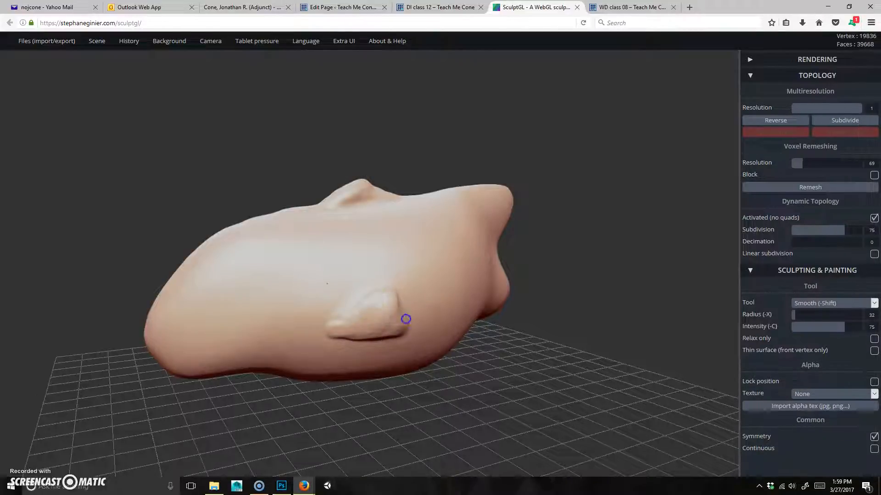
# Carve an eye socket into the head with the negative Brush, form the eyeball inside it, and add a brow ridge
pyautogui.moveTo(466, 391)
pyautogui.mouseDown()
pyautogui.moveTo(560, 391)
pyautogui.moveTo(450, 399)
pyautogui.moveTo(498, 412)
pyautogui.mouseUp()
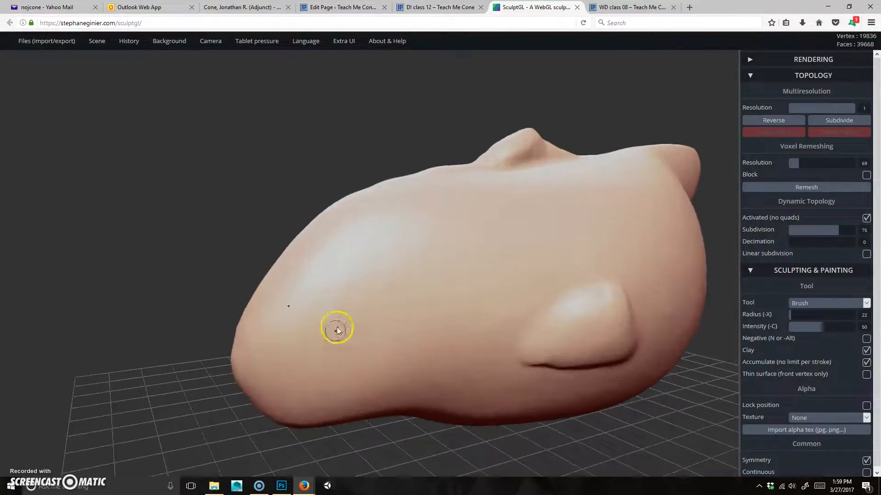
pyautogui.press('alt')
pyautogui.moveTo(350, 315); pyautogui.dragTo(342, 306)
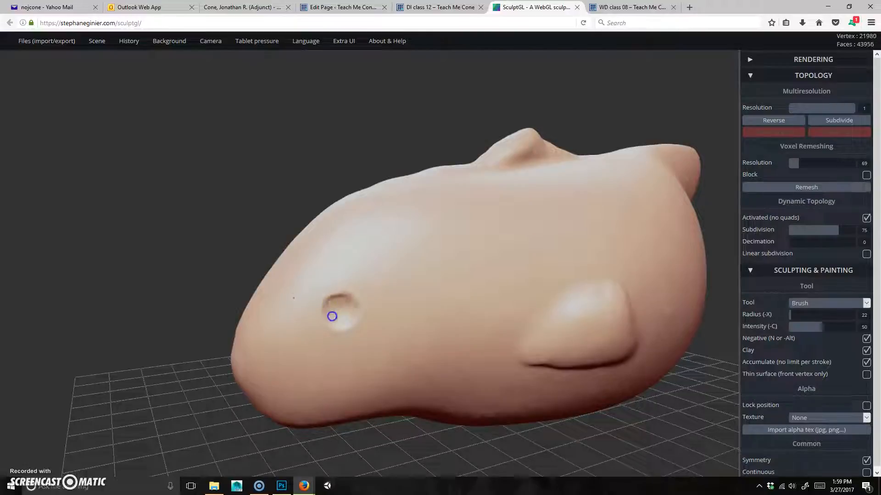
pyautogui.keyDown('alt'); pyautogui.moveTo(341, 310); pyautogui.dragTo(351, 285); pyautogui.keyUp('alt')
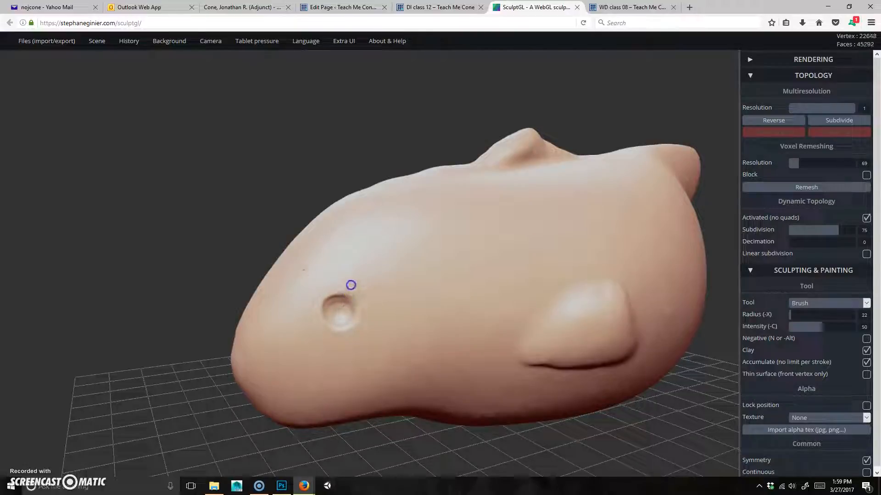
pyautogui.moveTo(295, 329)
pyautogui.mouseDown()
pyautogui.moveTo(335, 283)
pyautogui.moveTo(296, 340)
pyautogui.mouseUp()
pyautogui.press('shift')
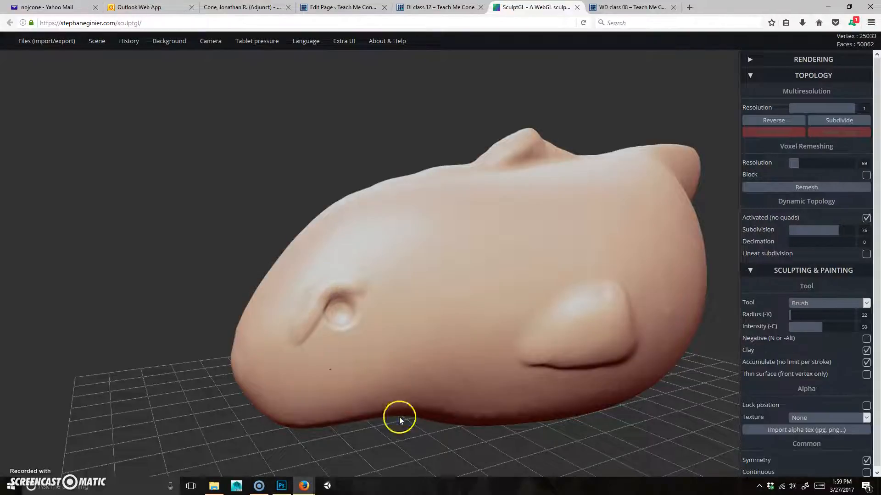
# Brush a curved, smiling mouth line from the snout back along the cheek and smooth it
pyautogui.keyDown('alt'); pyautogui.moveTo(373, 447); pyautogui.dragTo(416, 418); pyautogui.keyUp('alt')
pyautogui.moveTo(356, 320)
pyautogui.mouseDown()
pyautogui.moveTo(440, 312)
pyautogui.moveTo(513, 271)
pyautogui.mouseUp()
pyautogui.press('shift')
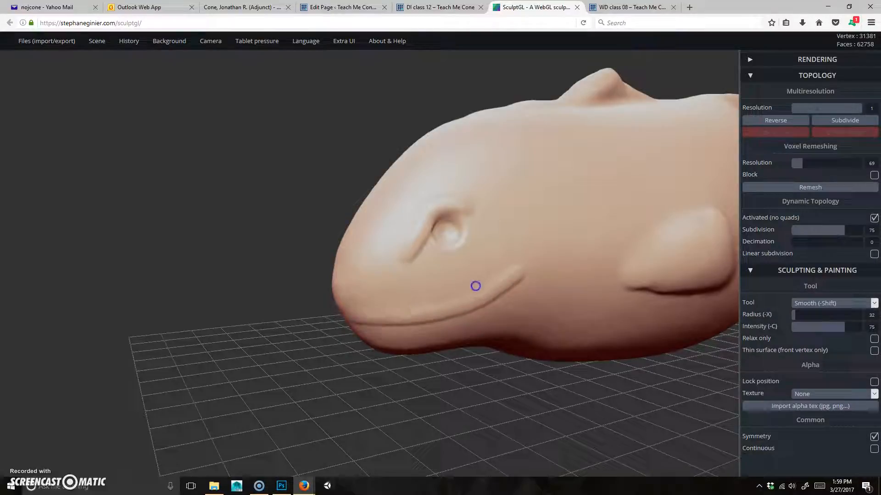
# Switch to the Crease tool and cut negative creases around the edges of the side fin
pyautogui.moveTo(348, 389)
pyautogui.mouseDown()
pyautogui.moveTo(473, 431)
pyautogui.moveTo(431, 439)
pyautogui.moveTo(517, 416)
pyautogui.moveTo(556, 395)
pyautogui.moveTo(547, 403)
pyautogui.moveTo(411, 382)
pyautogui.moveTo(437, 391)
pyautogui.mouseUp()
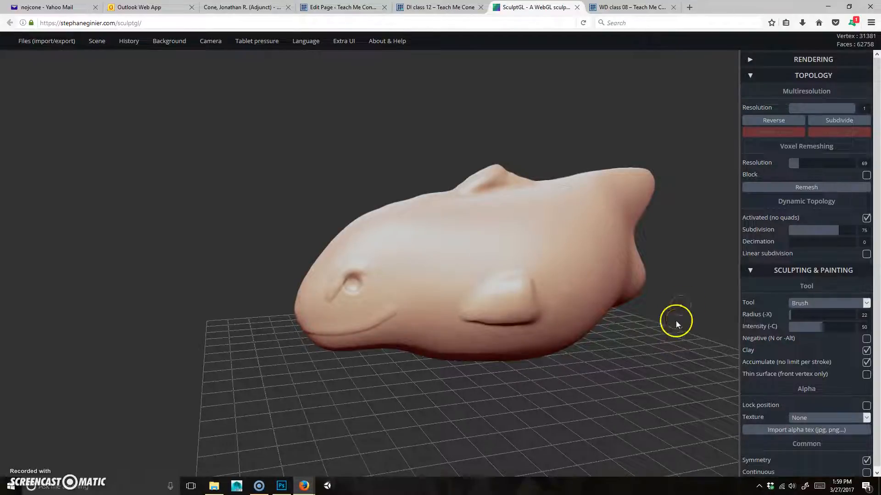
pyautogui.click(828, 304)
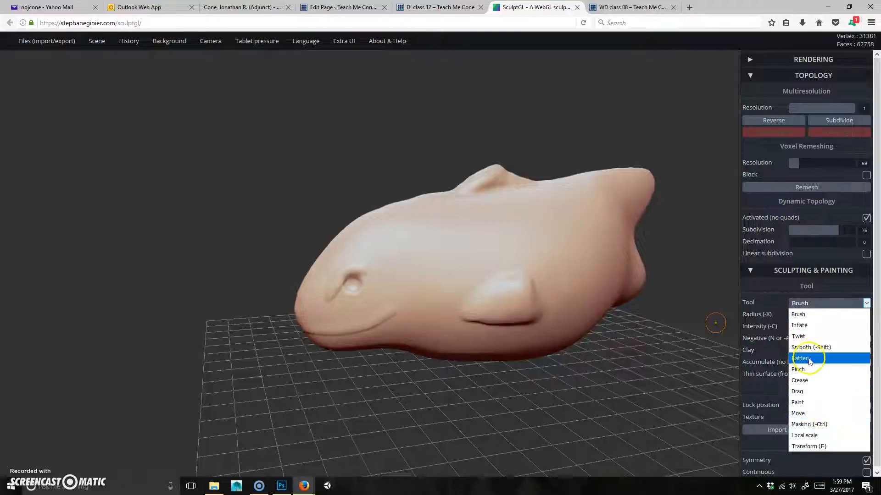
pyautogui.click(800, 380)
pyautogui.moveTo(418, 394); pyautogui.dragTo(397, 376, button='right')
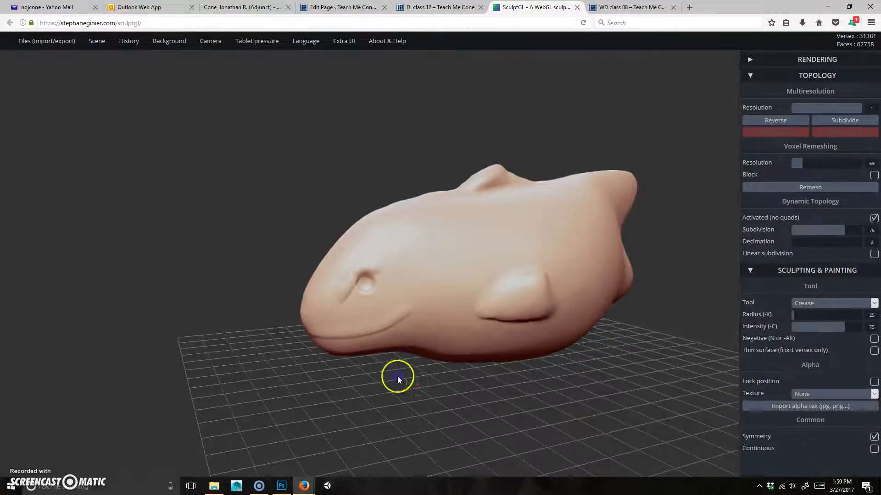
pyautogui.moveTo(397, 376); pyautogui.dragTo(441, 384, button='middle')
pyautogui.keyDown('ctrl'); pyautogui.moveTo(441, 383); pyautogui.dragTo(582, 433, button='right'); pyautogui.keyUp('ctrl')
pyautogui.moveTo(202, 193); pyautogui.dragTo(137, 185, button='middle')
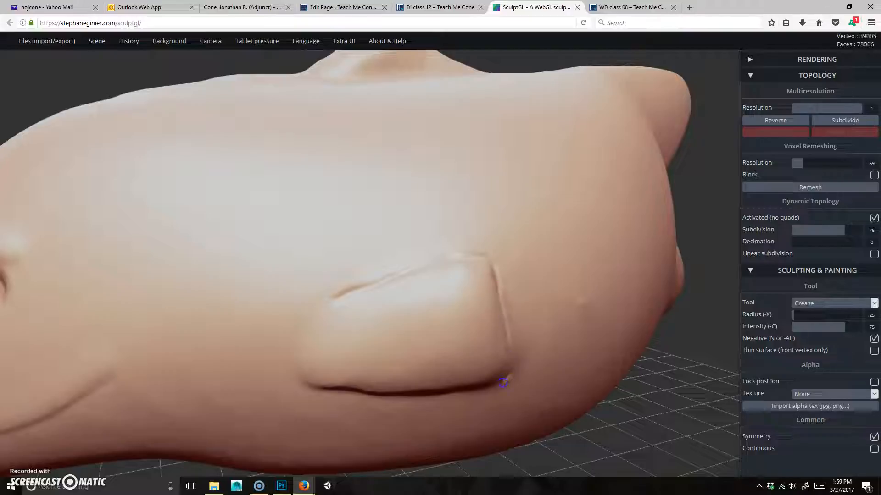
# Carve negative creases around the eye and brow and deepen the mouth line with the Crease tool
pyautogui.moveTo(609, 457); pyautogui.dragTo(706, 454, button='middle')
pyautogui.moveTo(336, 296)
pyautogui.mouseDown()
pyautogui.moveTo(397, 270)
pyautogui.moveTo(400, 290)
pyautogui.moveTo(355, 314)
pyautogui.mouseUp()
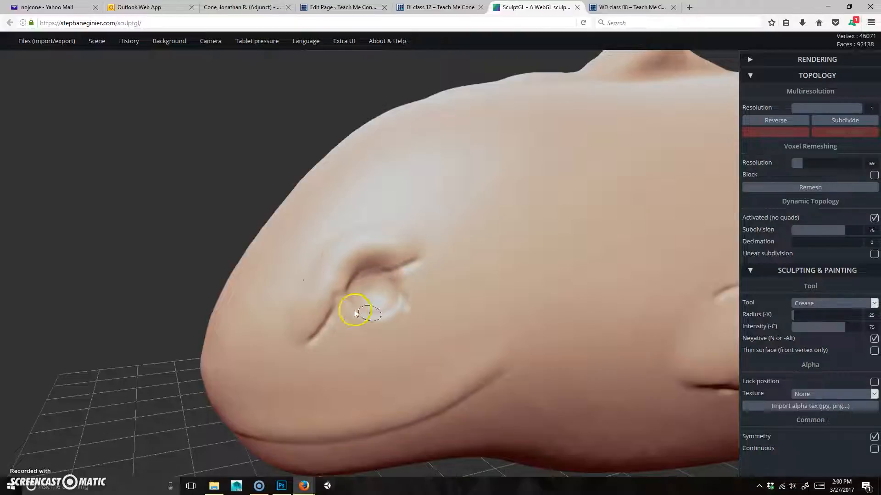
pyautogui.moveTo(509, 375); pyautogui.dragTo(499, 380, button='right')
pyautogui.moveTo(500, 379); pyautogui.dragTo(459, 403)
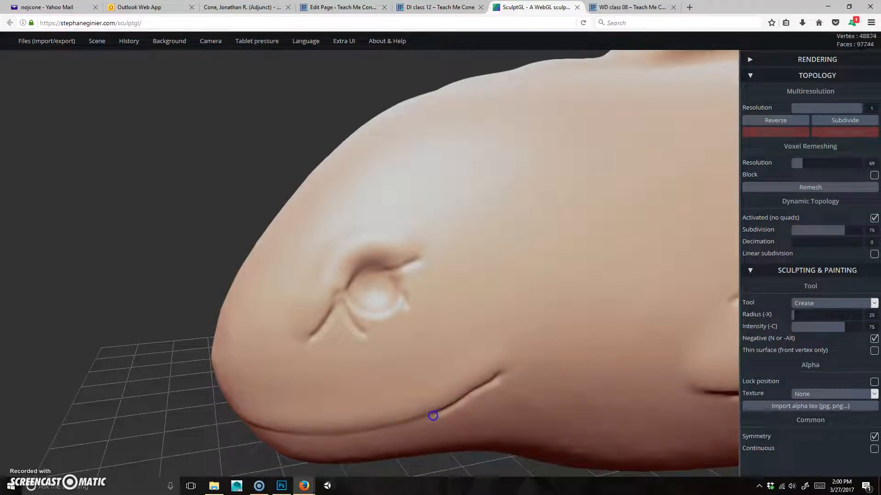
# Export the finished fish sculpture as an OBJ file and save the download
pyautogui.scroll(-5, 129, 228)
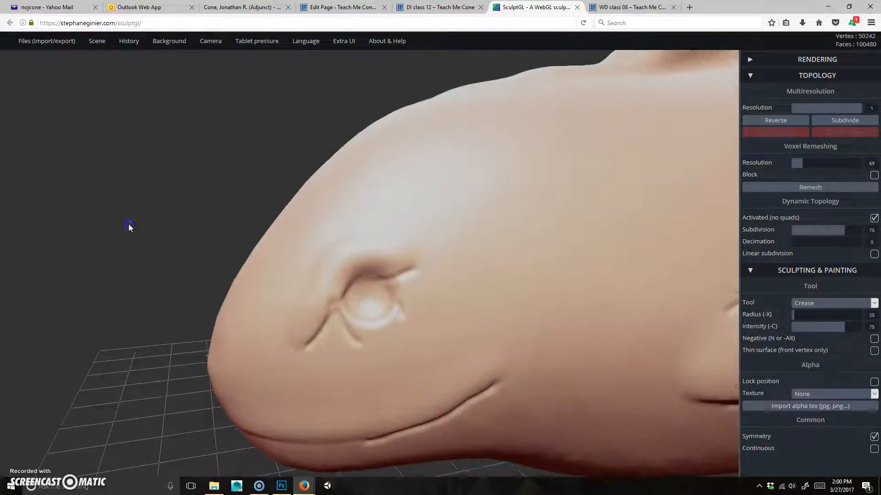
pyautogui.moveTo(488, 356)
pyautogui.mouseDown(button='right')
pyautogui.moveTo(523, 387)
pyautogui.moveTo(474, 374)
pyautogui.moveTo(577, 376)
pyautogui.moveTo(413, 371)
pyautogui.mouseUp(button='right')
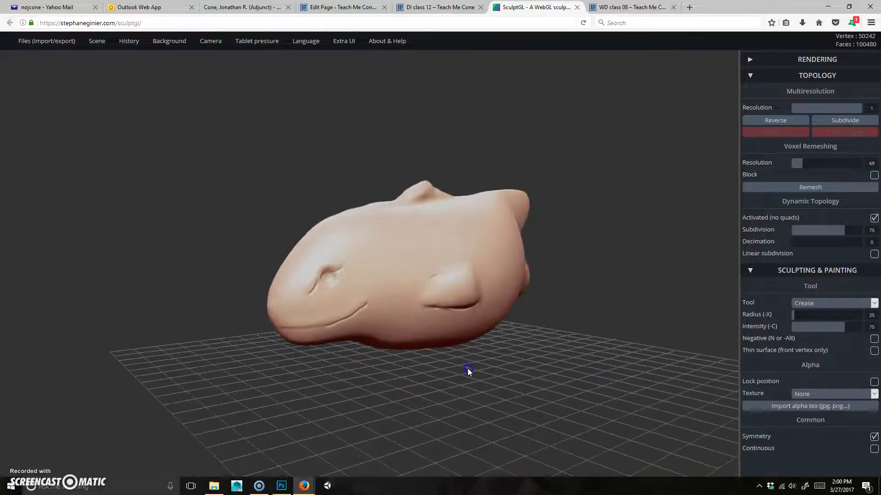
pyautogui.moveTo(33, 43)
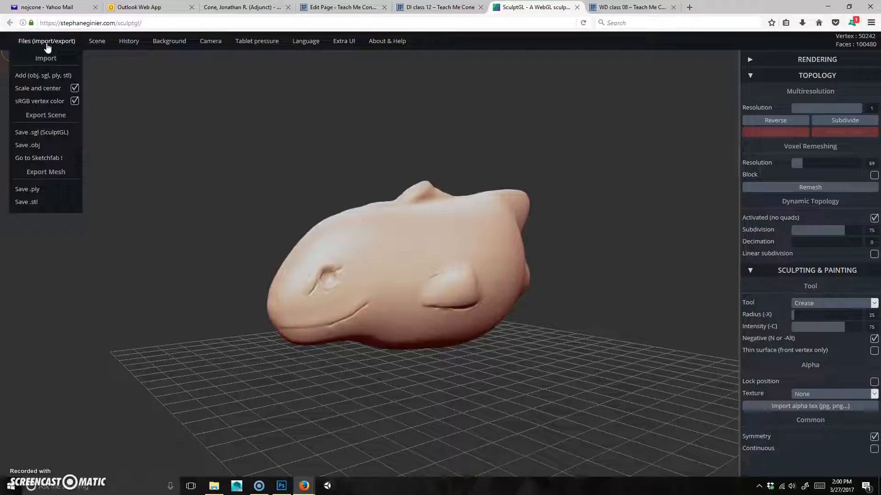
pyautogui.click(33, 146)
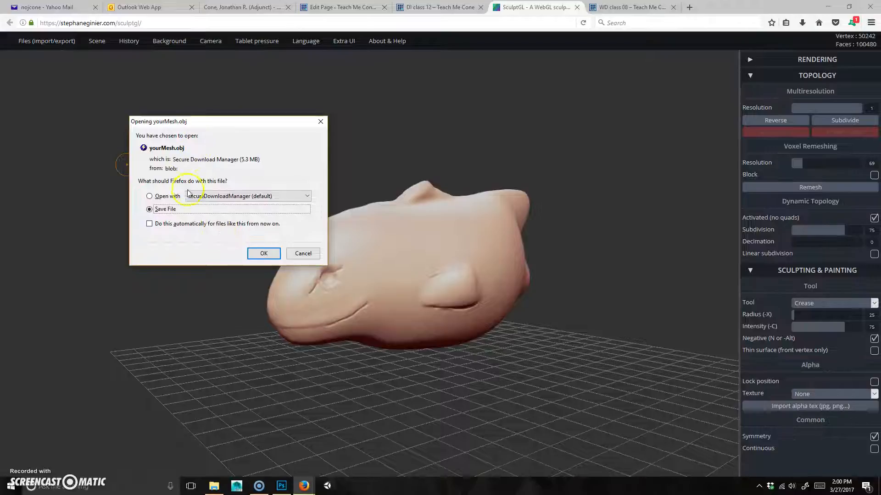
pyautogui.click(264, 253)
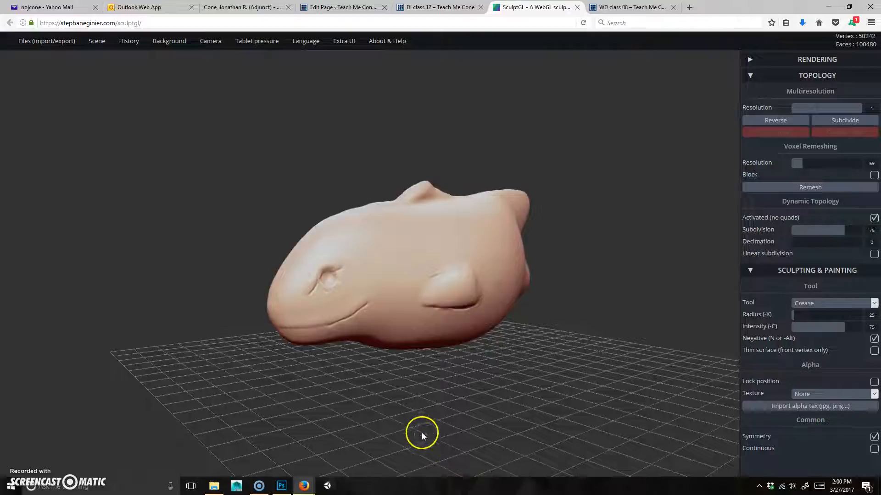
# Switch to Photoshop and show the 3D scene components of the wooden plaque
pyautogui.click(289, 487)
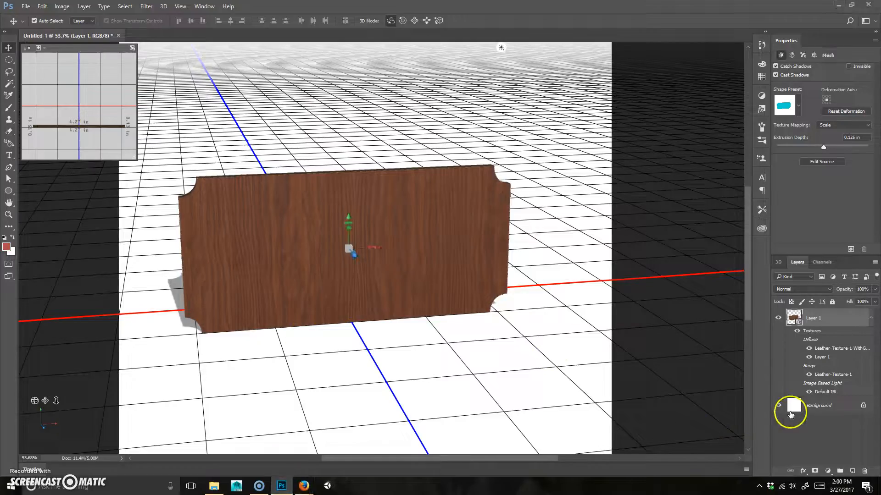
pyautogui.click(779, 262)
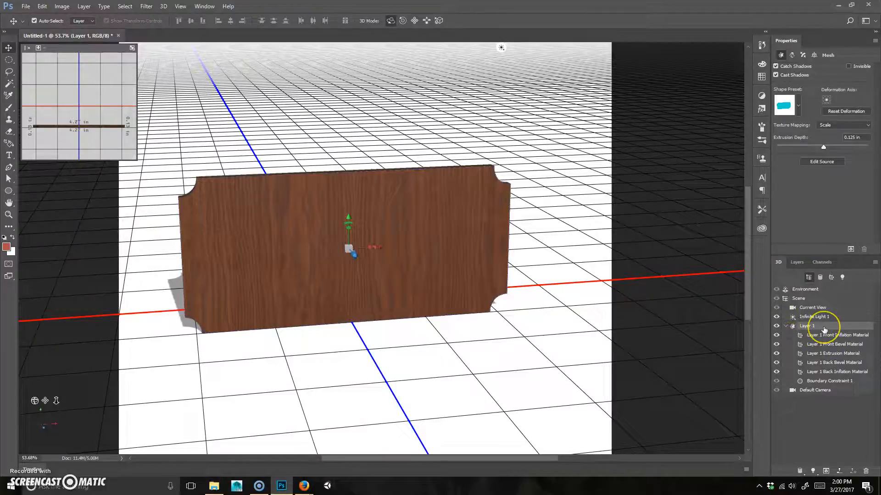
pyautogui.click(776, 289)
pyautogui.click(164, 6)
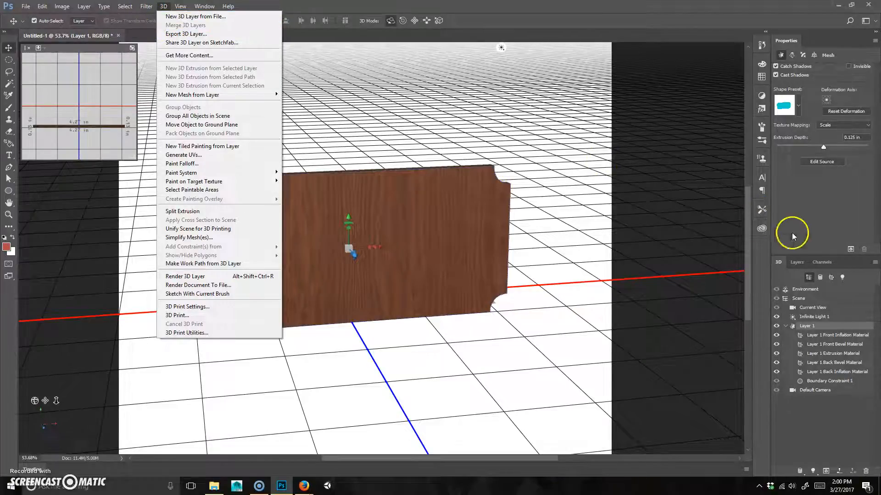
pyautogui.click(796, 257)
pyautogui.click(797, 262)
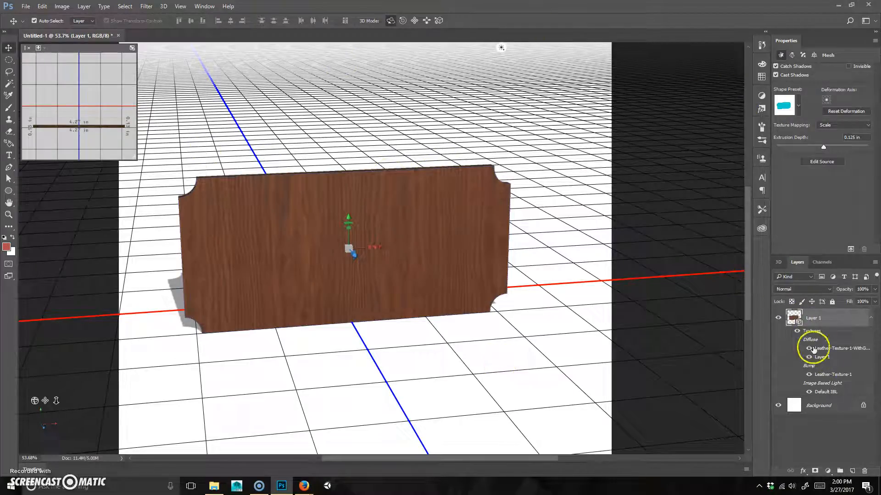
pyautogui.rightClick(820, 319)
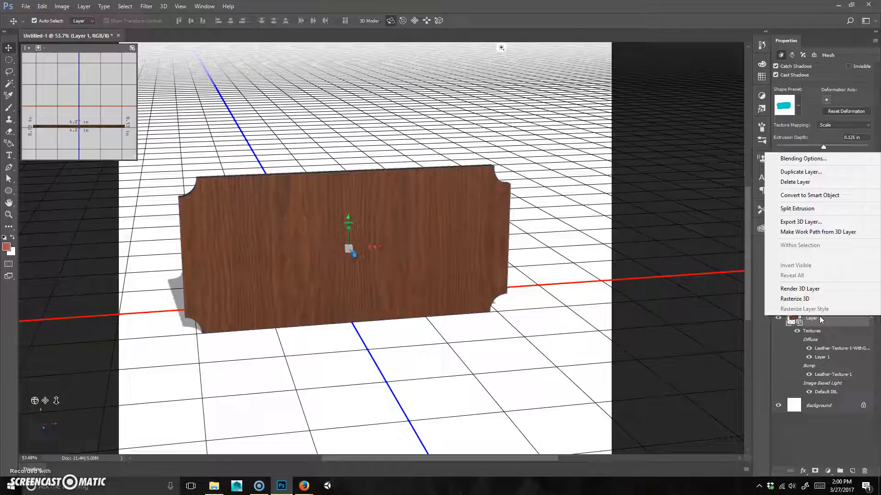
pyautogui.click(824, 339)
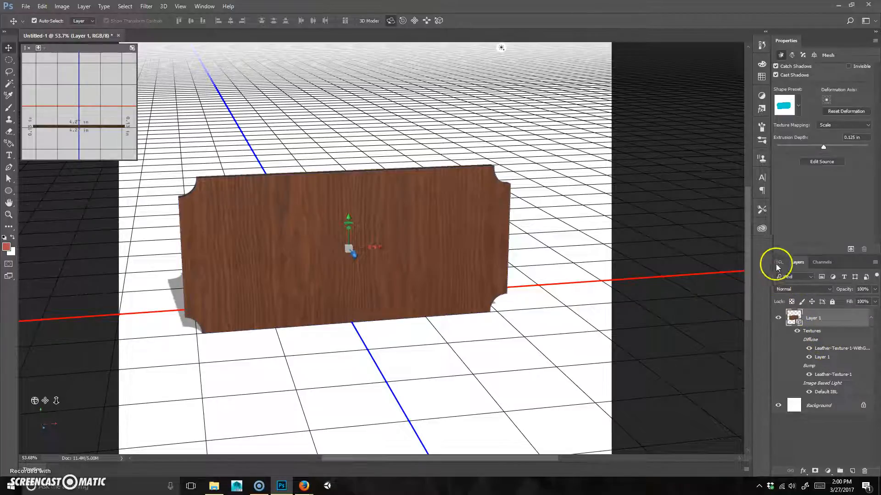
# Add the exported fish OBJ from the Downloads folder to the plaque's 3D scene, accepting the scene size in millimeters
pyautogui.click(778, 264)
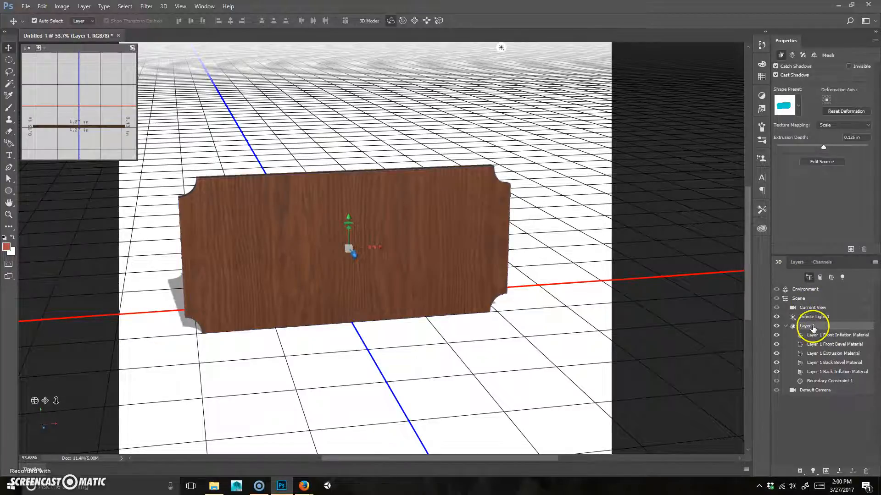
pyautogui.rightClick(800, 298)
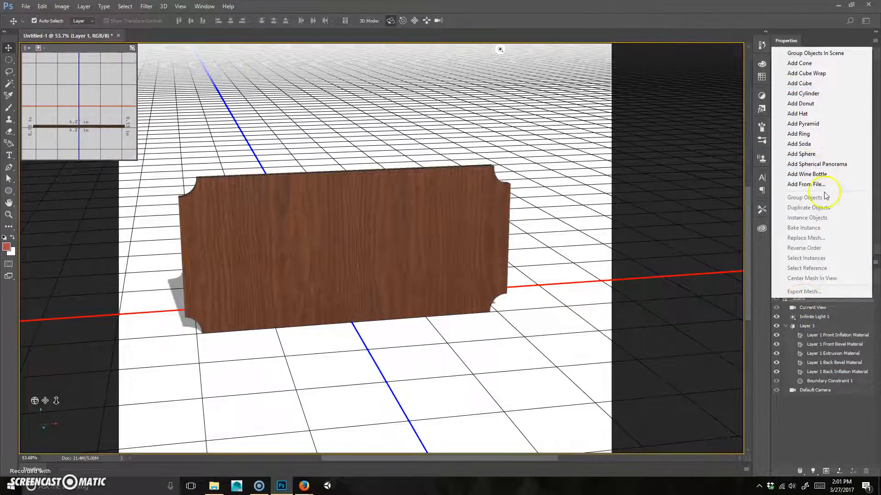
pyautogui.click(834, 431)
pyautogui.rightClick(804, 301)
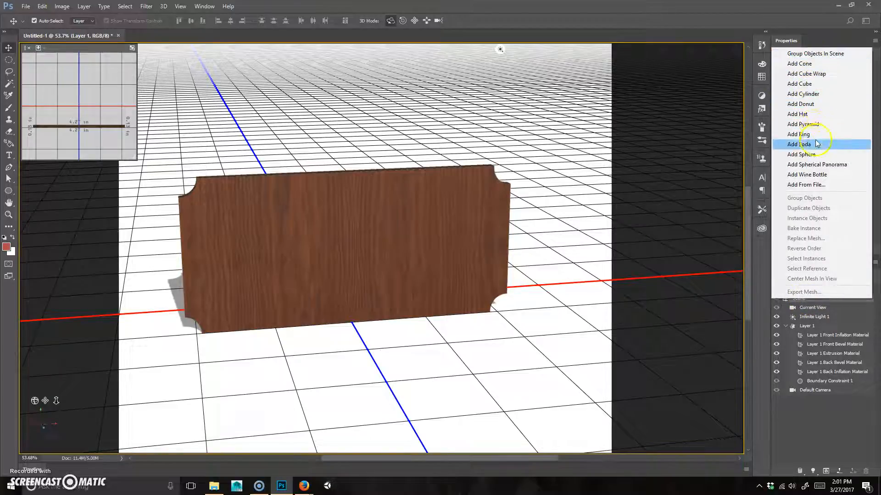
pyautogui.click(828, 185)
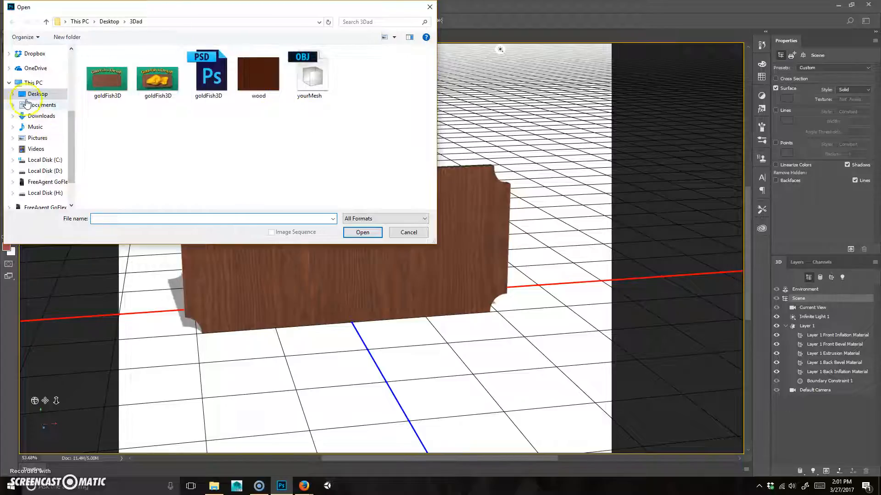
pyautogui.click(42, 116)
pyautogui.click(167, 137)
pyautogui.click(372, 236)
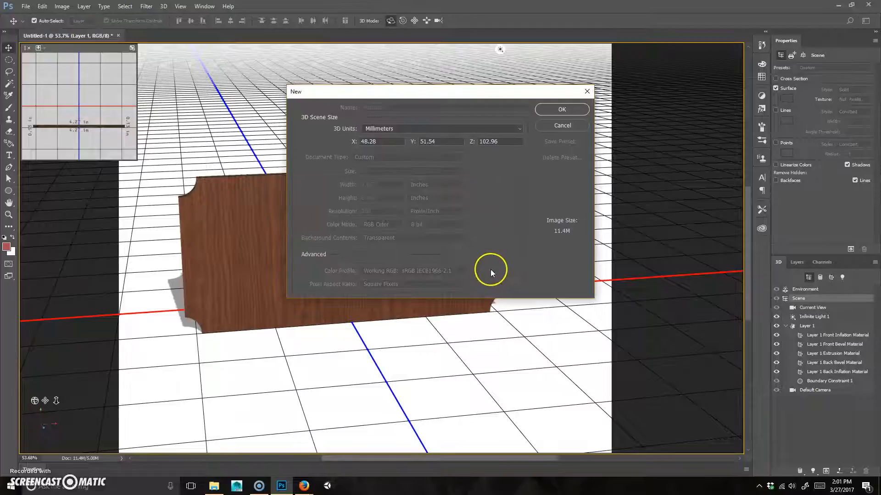
pyautogui.click(567, 112)
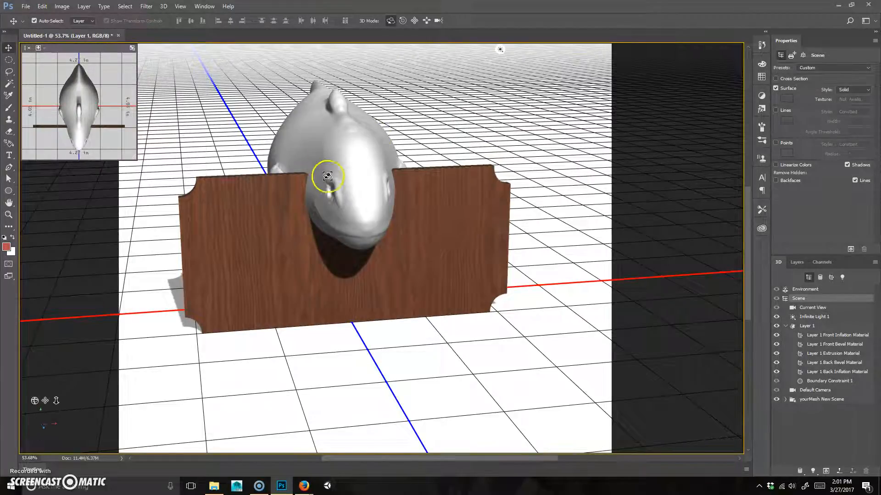
# Select the imported fish mesh and move it along the Z axis until it sits in front of the plaque
pyautogui.moveTo(304, 372); pyautogui.dragTo(308, 390)
pyautogui.moveTo(419, 365); pyautogui.dragTo(452, 364)
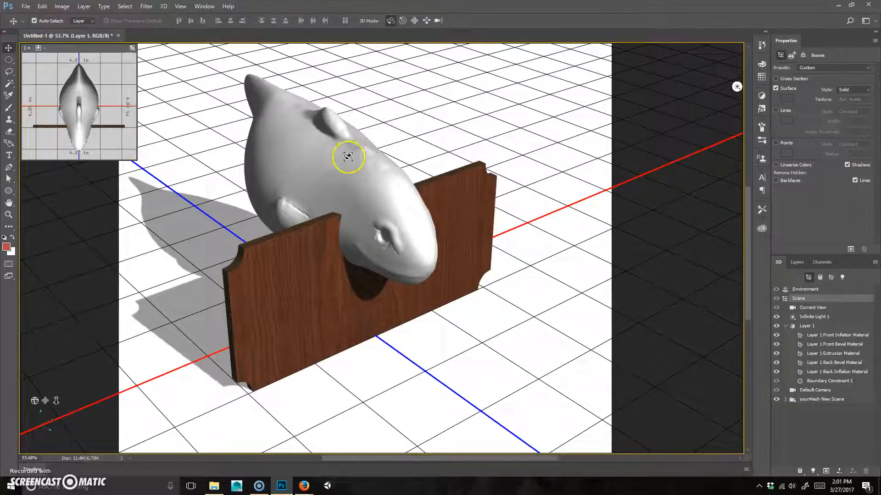
pyautogui.click(344, 201)
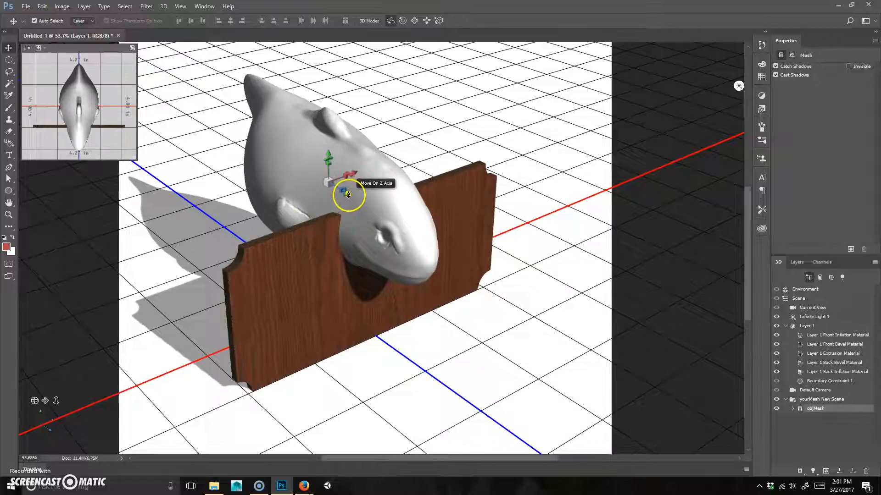
pyautogui.moveTo(349, 195); pyautogui.dragTo(505, 284)
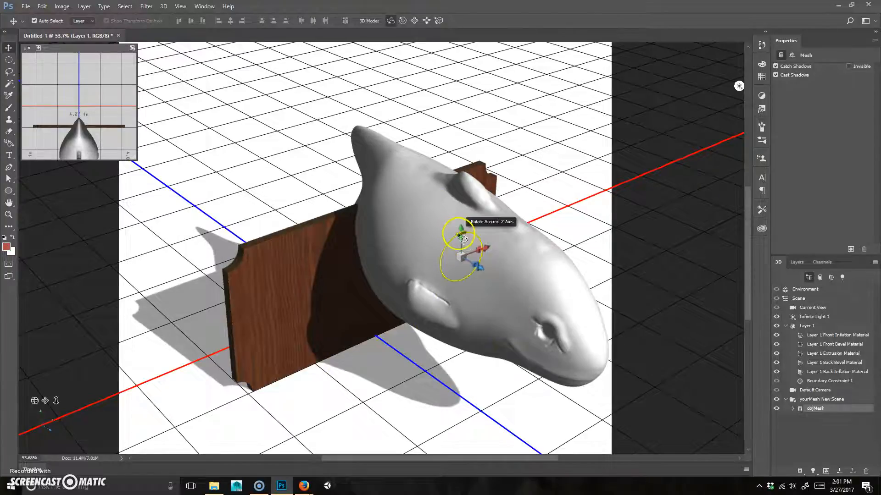
# Rotate the fish around the Y axis so it lies parallel to the plaque, setting its Y angle to -90°
pyautogui.moveTo(463, 238); pyautogui.dragTo(477, 278)
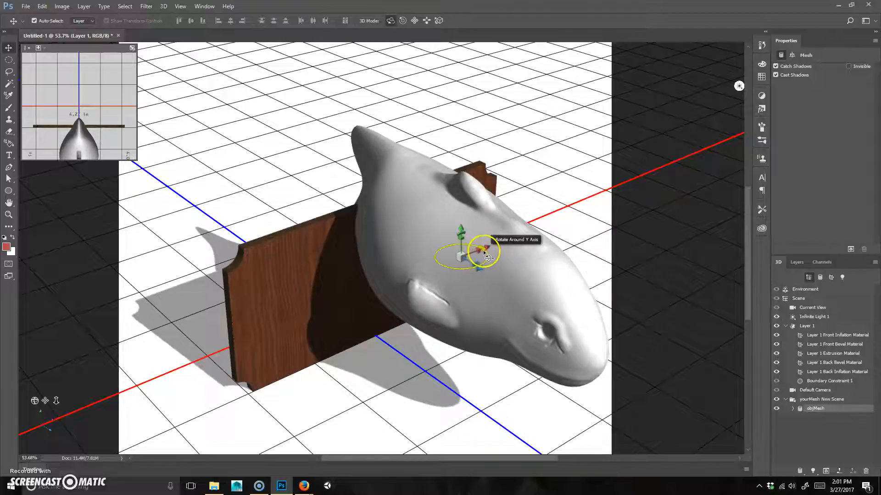
pyautogui.moveTo(485, 254); pyautogui.dragTo(466, 281)
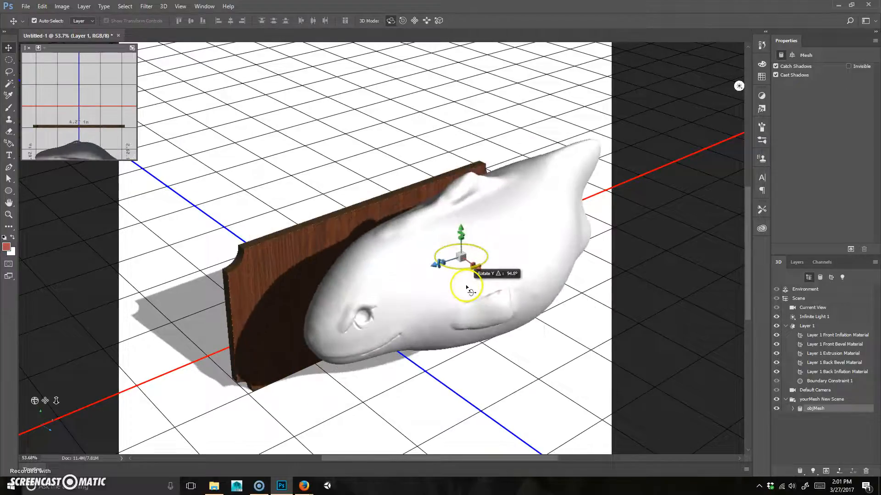
pyautogui.click(792, 55)
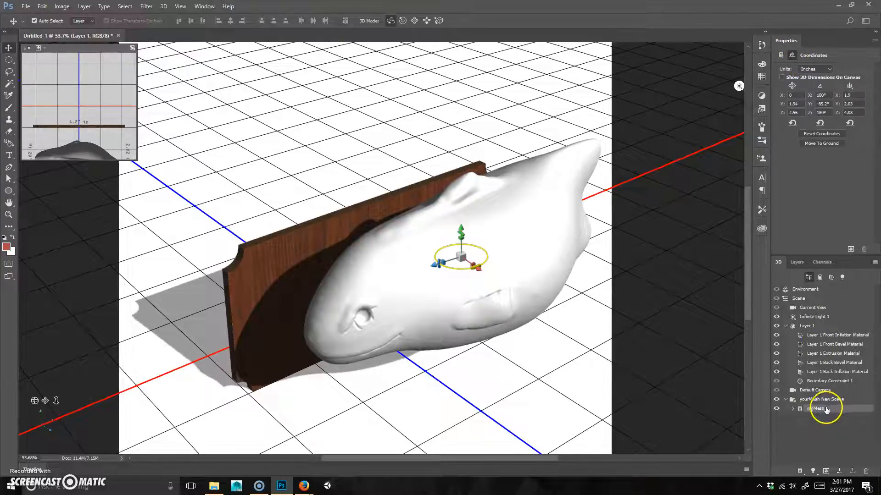
pyautogui.click(825, 103)
pyautogui.write('-90')
pyautogui.press('Return')
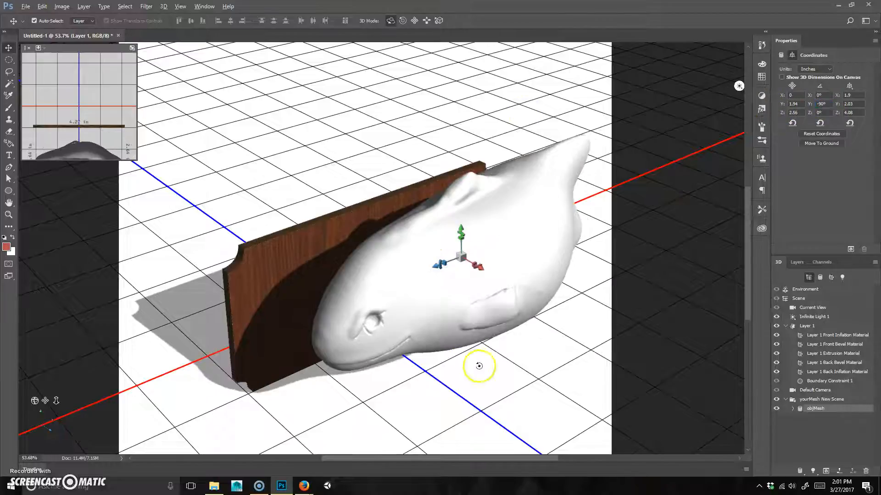
pyautogui.moveTo(478, 366); pyautogui.dragTo(430, 354)
pyautogui.hotkey('ctrl', 'z')
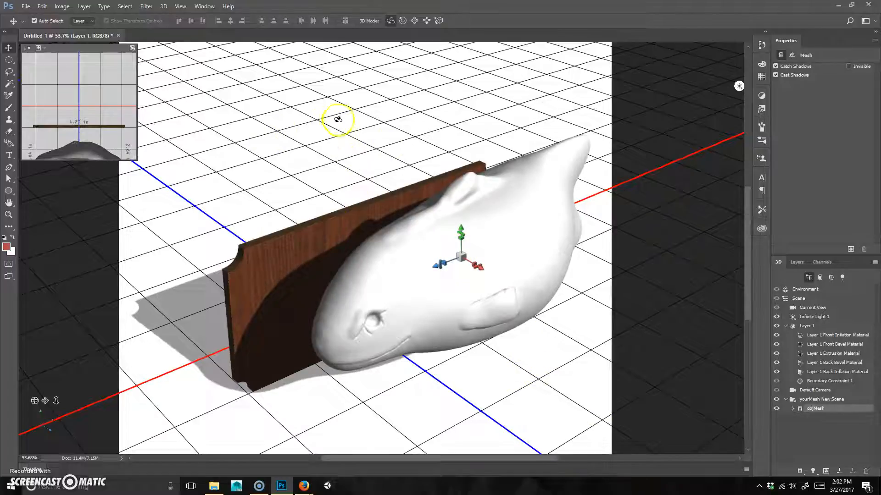
# In the Top view, move the fish along its X axis toward the plaque until it overlaps the board, and restore the perspective view
pyautogui.click(269, 94)
pyautogui.moveTo(541, 393); pyautogui.dragTo(505, 374)
pyautogui.moveTo(566, 441)
pyautogui.mouseDown()
pyautogui.moveTo(552, 413)
pyautogui.moveTo(568, 436)
pyautogui.mouseUp()
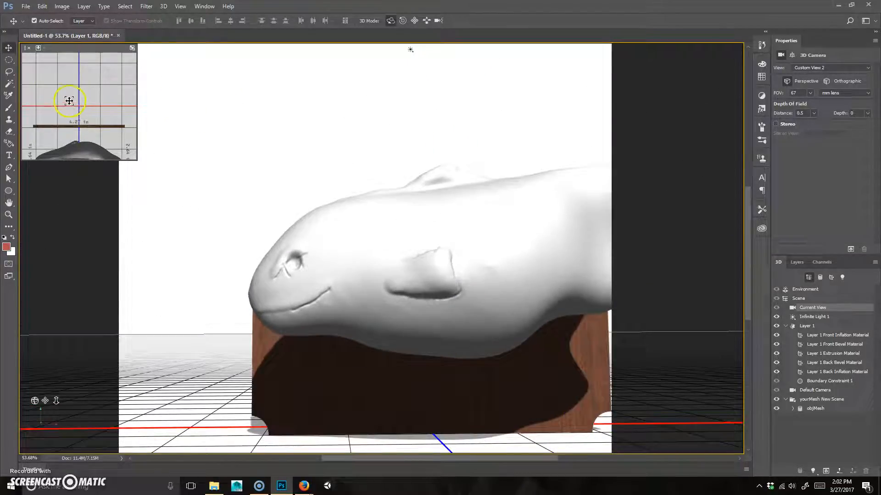
pyautogui.moveTo(69, 101); pyautogui.dragTo(69, 100)
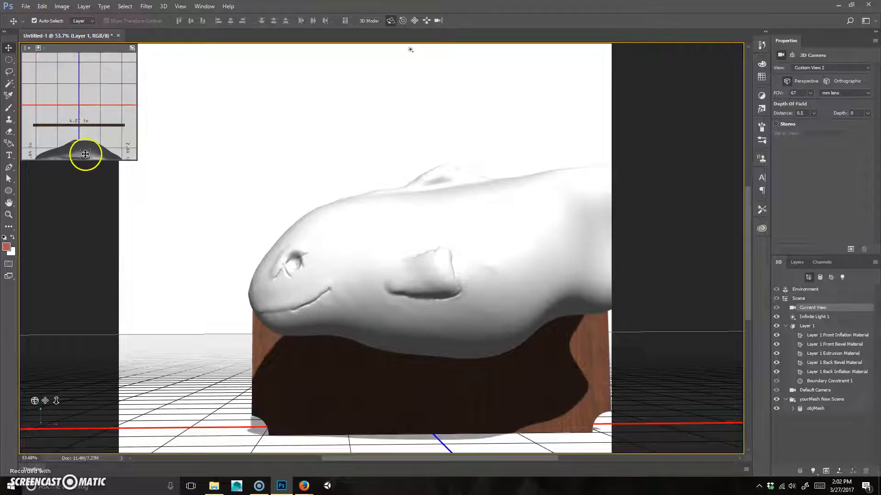
pyautogui.click(39, 49)
pyautogui.click(41, 48)
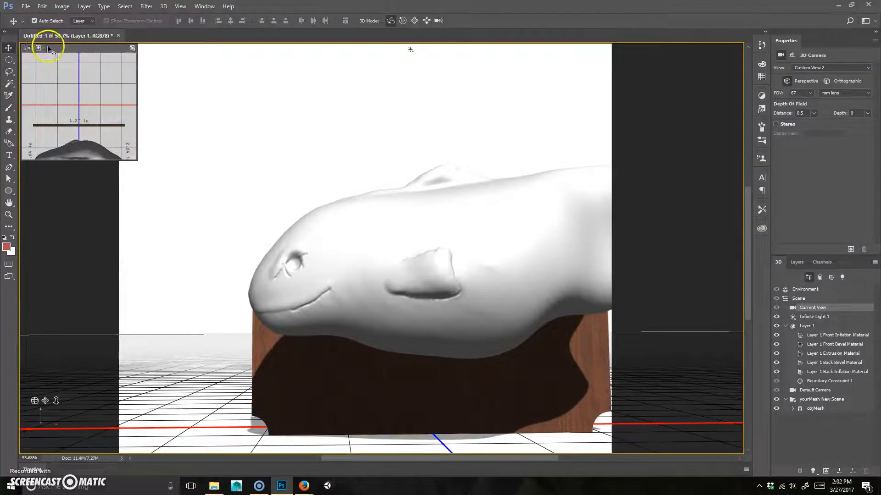
pyautogui.click(40, 49)
pyautogui.click(35, 74)
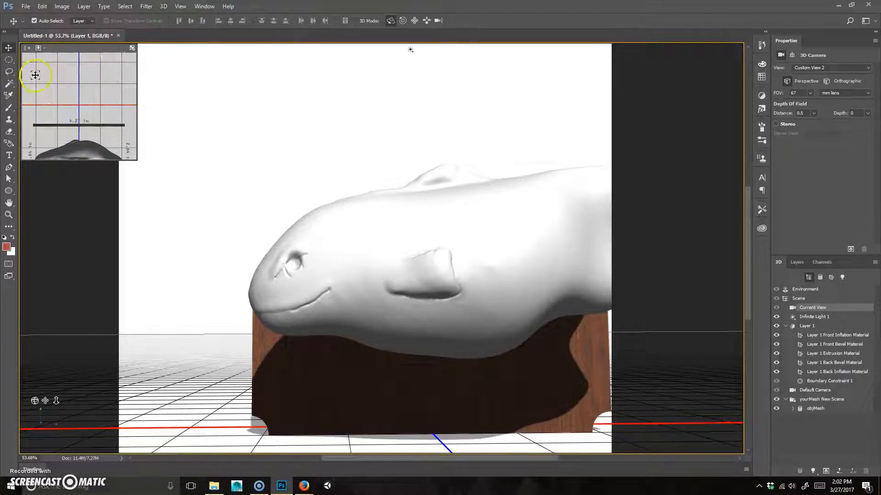
pyautogui.click(132, 49)
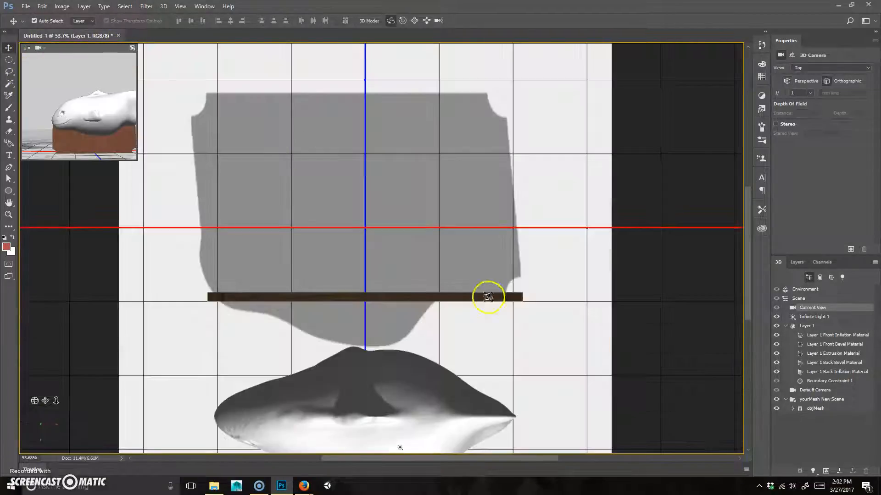
pyautogui.click(424, 403)
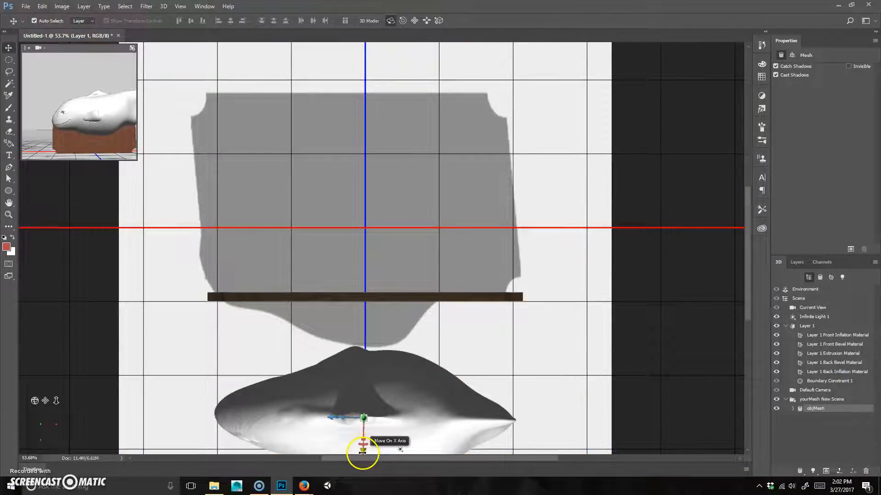
pyautogui.moveTo(362, 453); pyautogui.dragTo(362, 367)
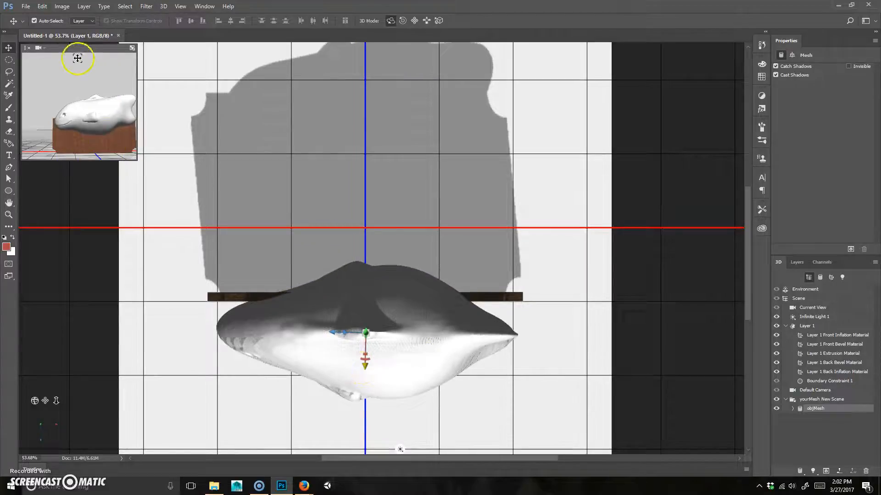
pyautogui.click(132, 48)
# Scale the fish down uniformly until it fits well within the plaque's front face
pyautogui.moveTo(435, 236); pyautogui.dragTo(436, 336)
pyautogui.click(242, 190)
pyautogui.moveTo(228, 153); pyautogui.dragTo(265, 199)
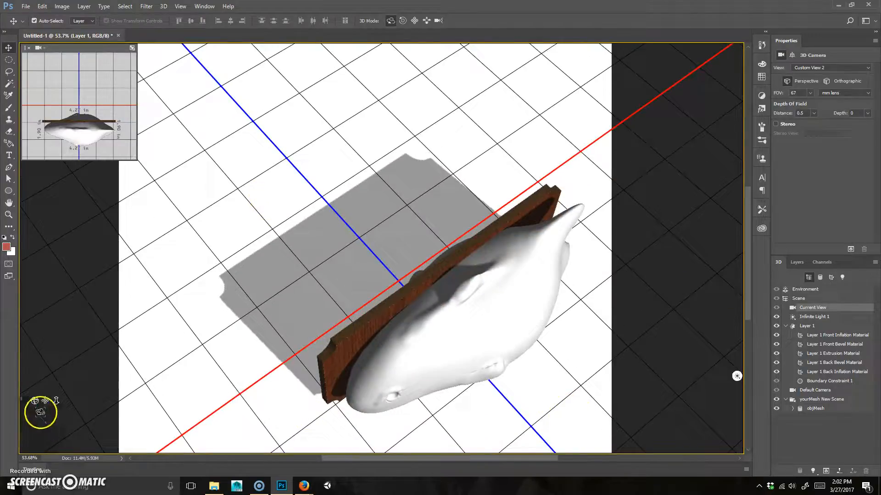
pyautogui.moveTo(45, 400); pyautogui.dragTo(210, 338)
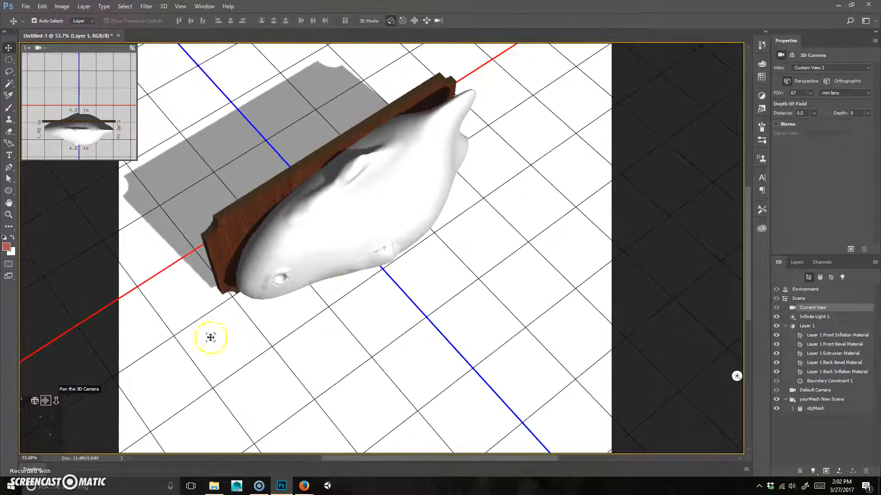
pyautogui.click(337, 228)
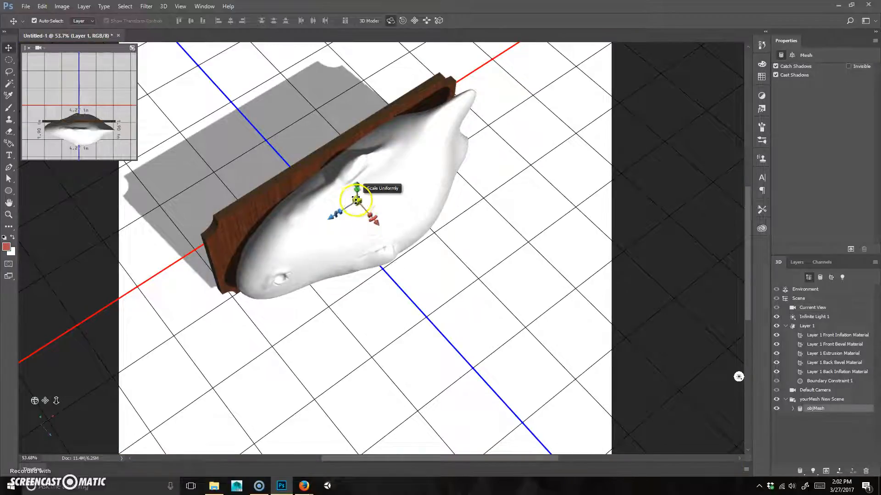
pyautogui.moveTo(358, 200); pyautogui.dragTo(475, 290)
# Move the reduced fish about -0.08 in along its X axis to set it against the plaque's front face
pyautogui.moveTo(509, 379); pyautogui.dragTo(549, 348)
pyautogui.click(392, 215)
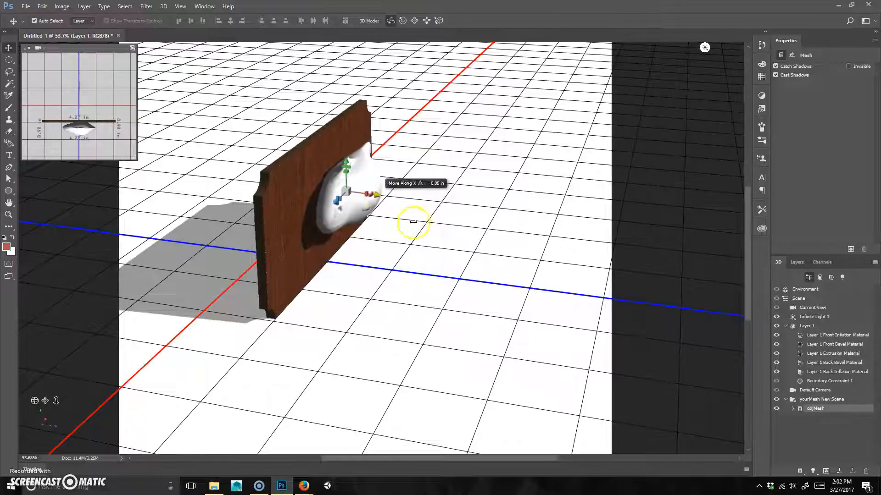
pyautogui.moveTo(427, 366); pyautogui.dragTo(427, 324)
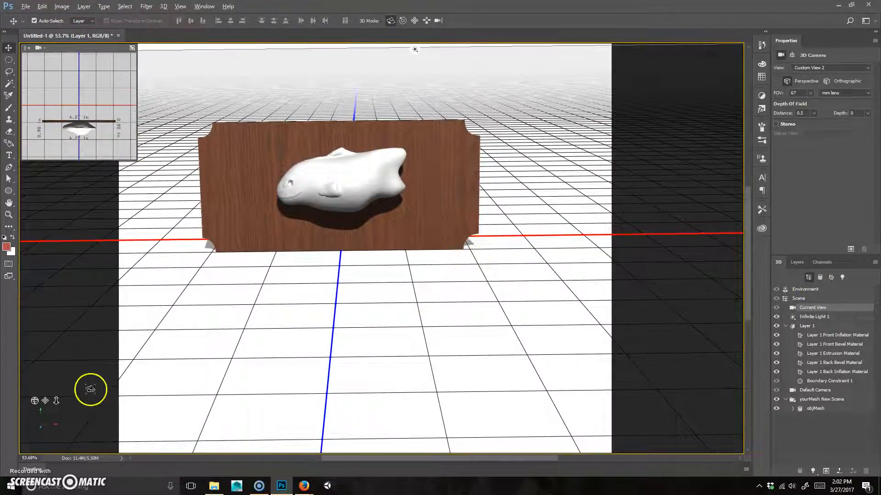
pyautogui.moveTo(58, 402); pyautogui.dragTo(76, 429)
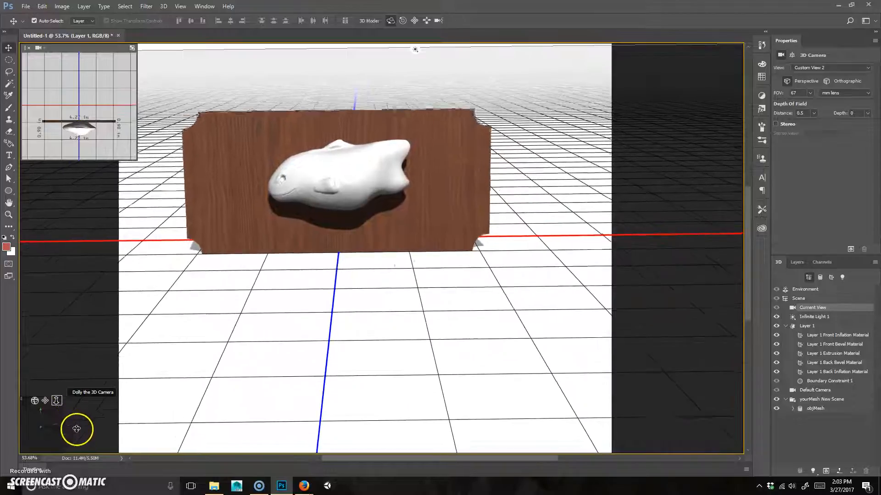
pyautogui.moveTo(44, 402); pyautogui.dragTo(59, 413)
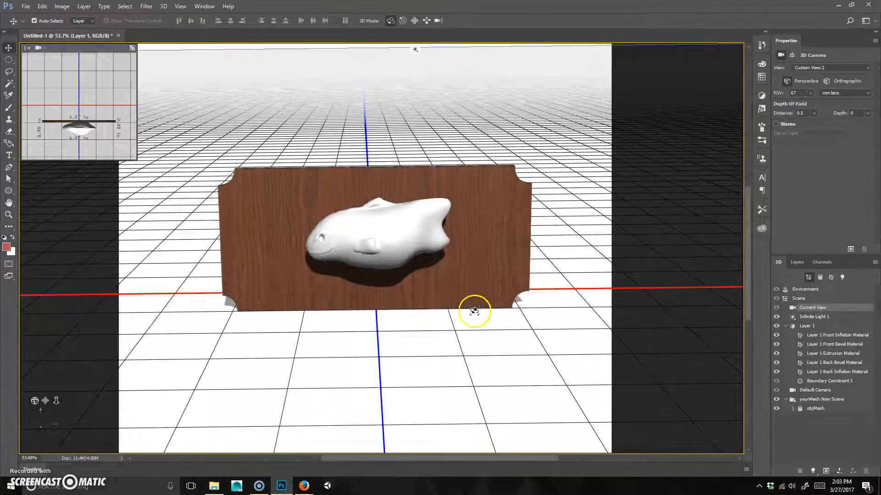